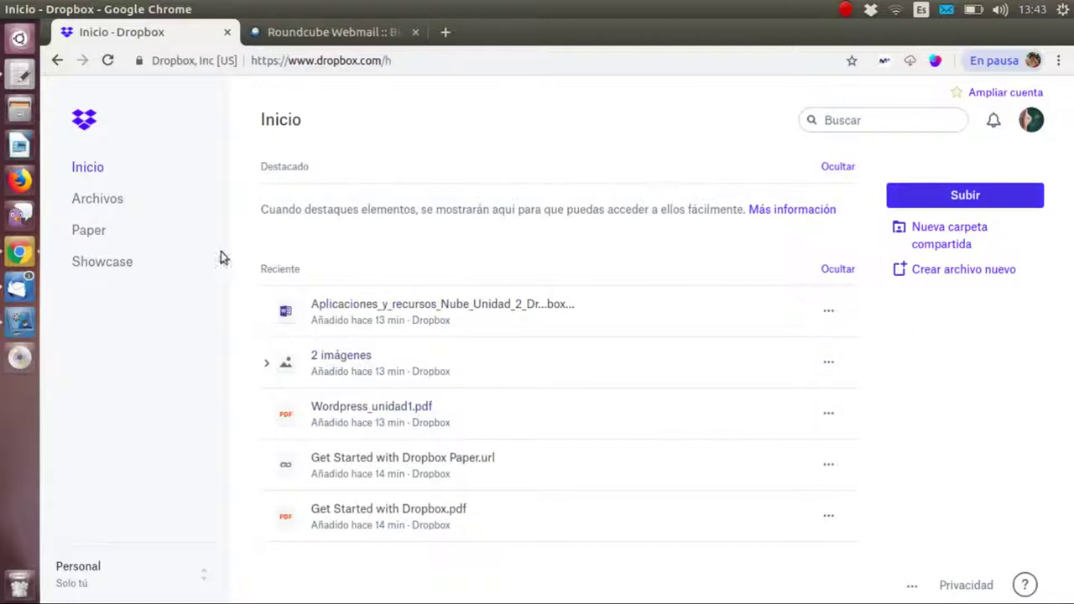
- Open Archivos to list all six files stored in the Dropbox account
left_click(98, 200)
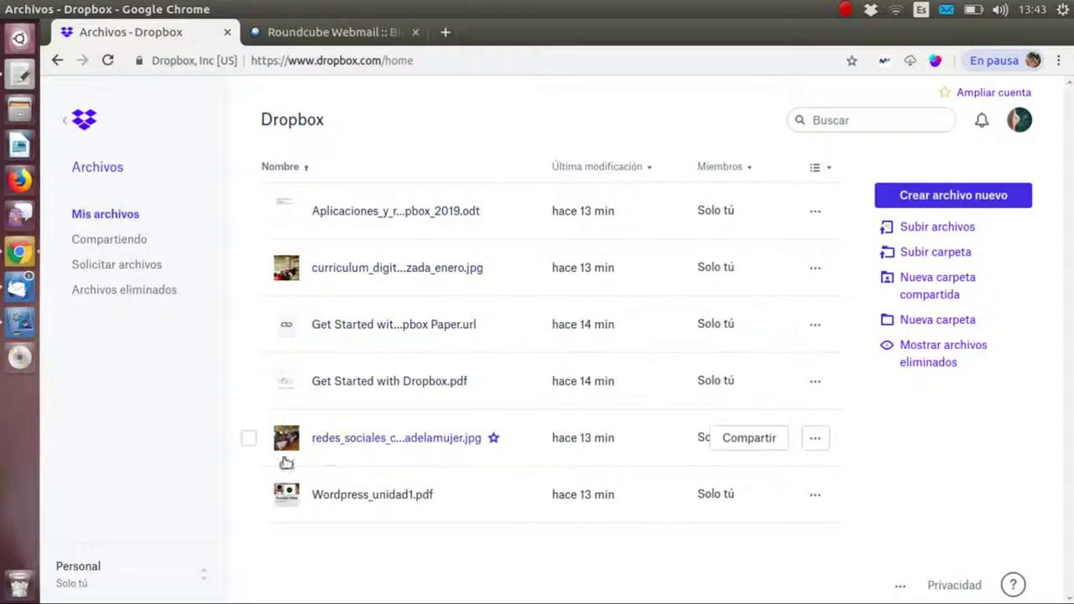
left_click(109, 240)
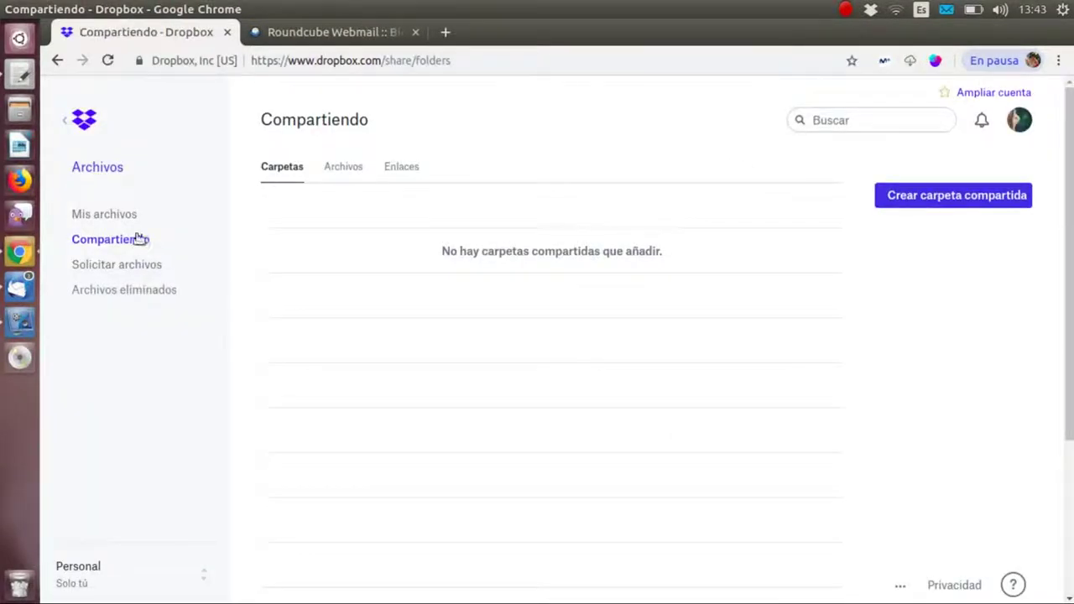
left_click(117, 217)
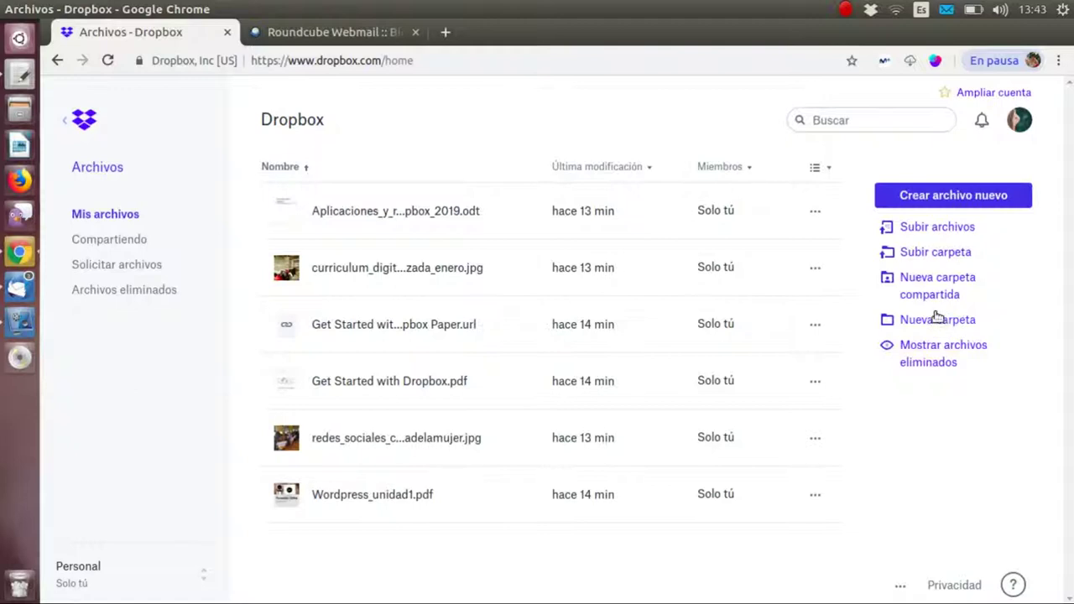
left_click(943, 362)
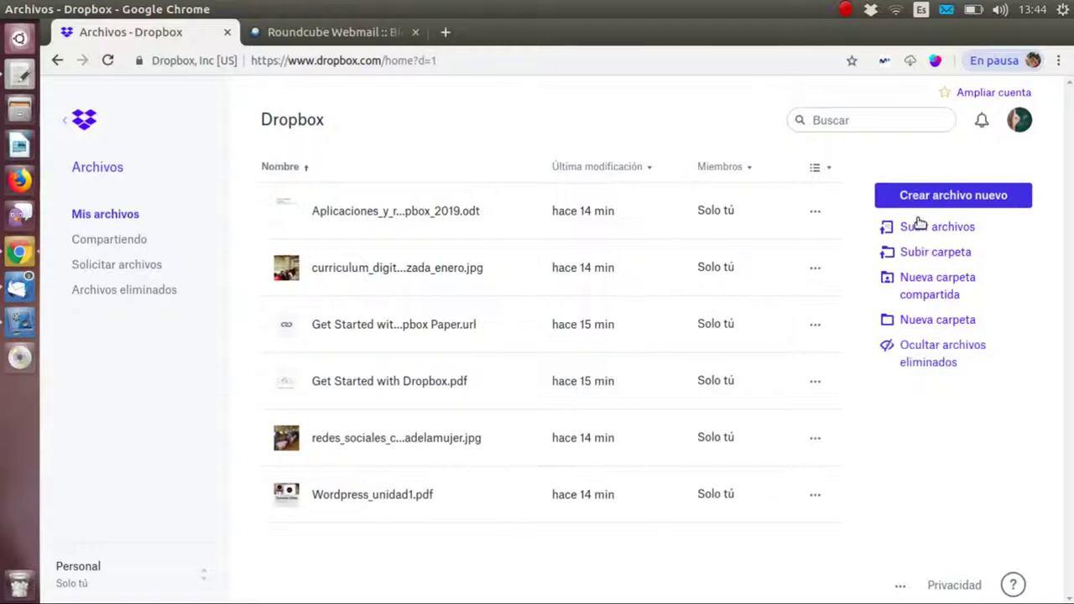
left_click(92, 169)
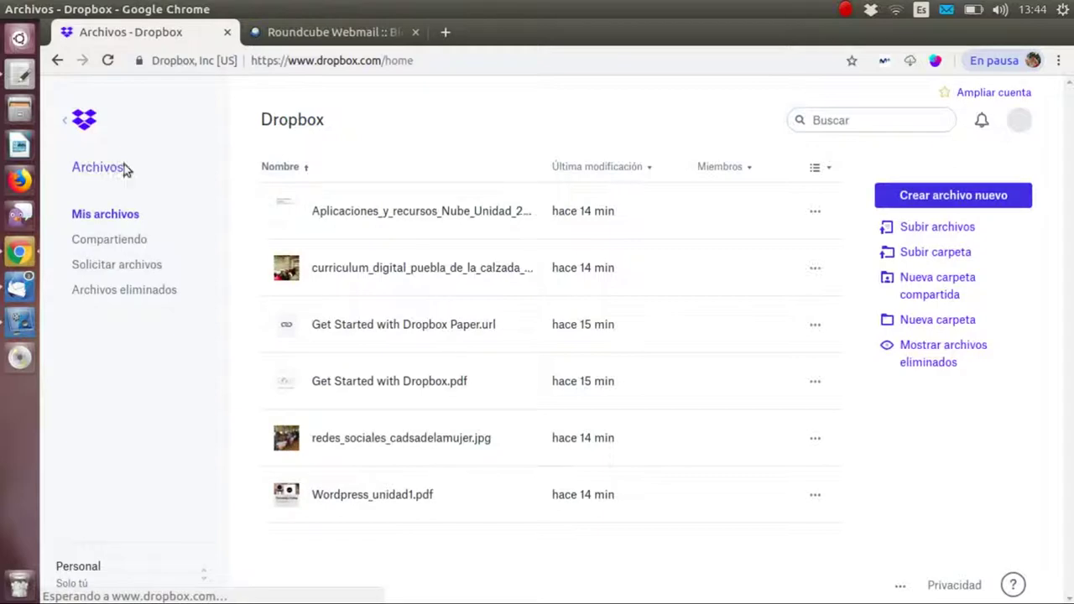
left_click(87, 122)
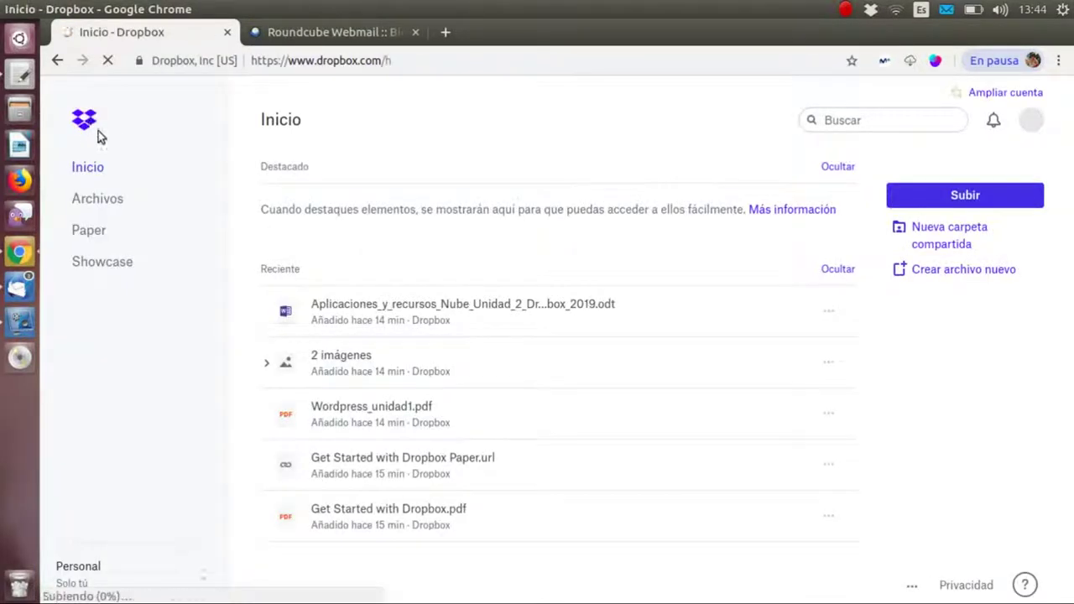
left_click(98, 200)
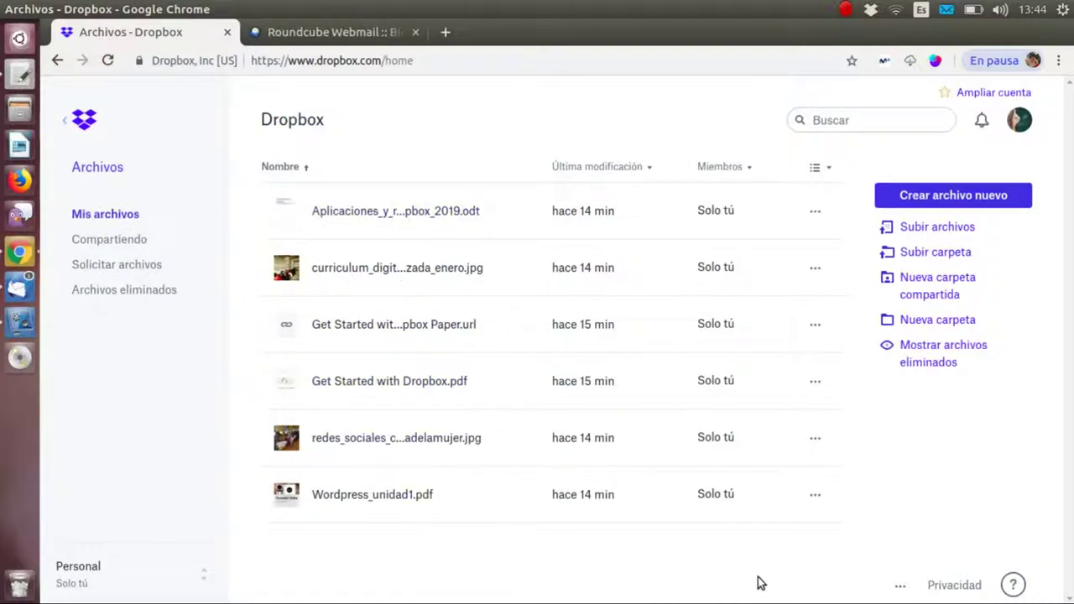
- Create a new folder named Fotografías with access set to Solo tú
left_click(942, 320)
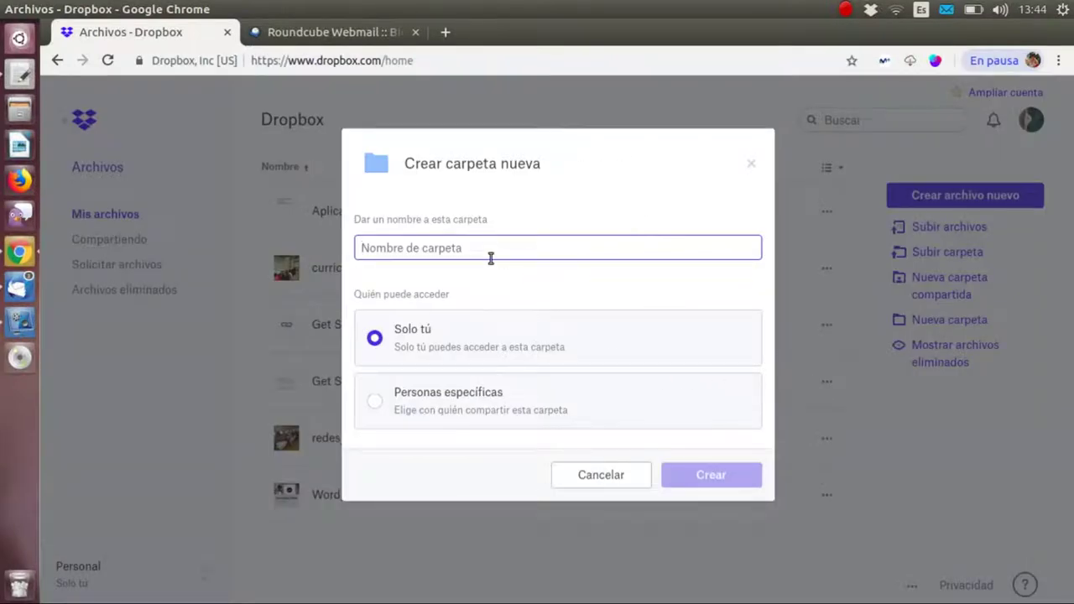
type("Fotografías")
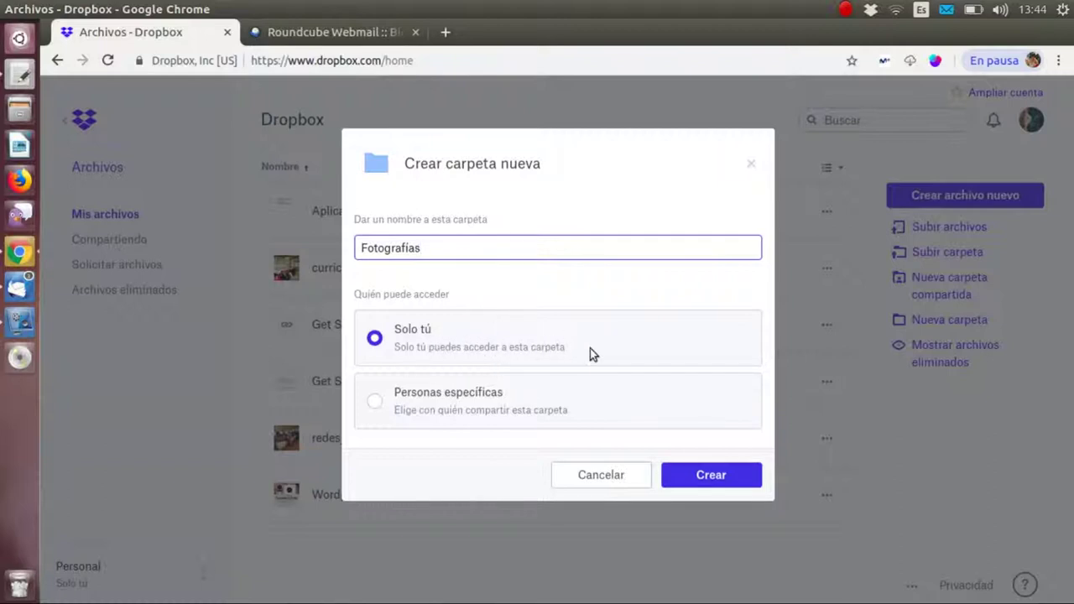
left_click(408, 401)
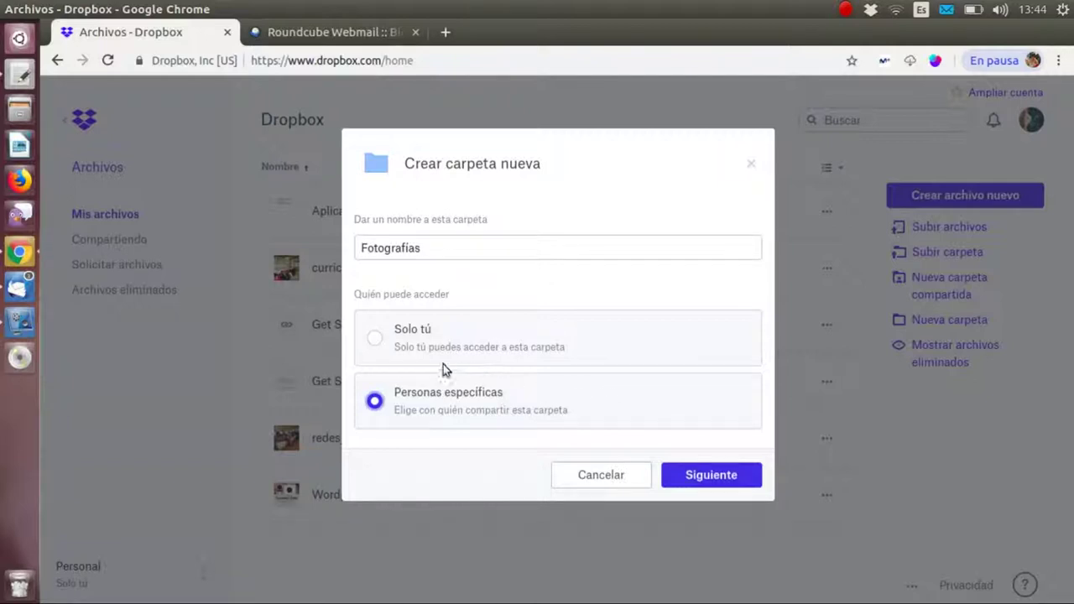
left_click(374, 336)
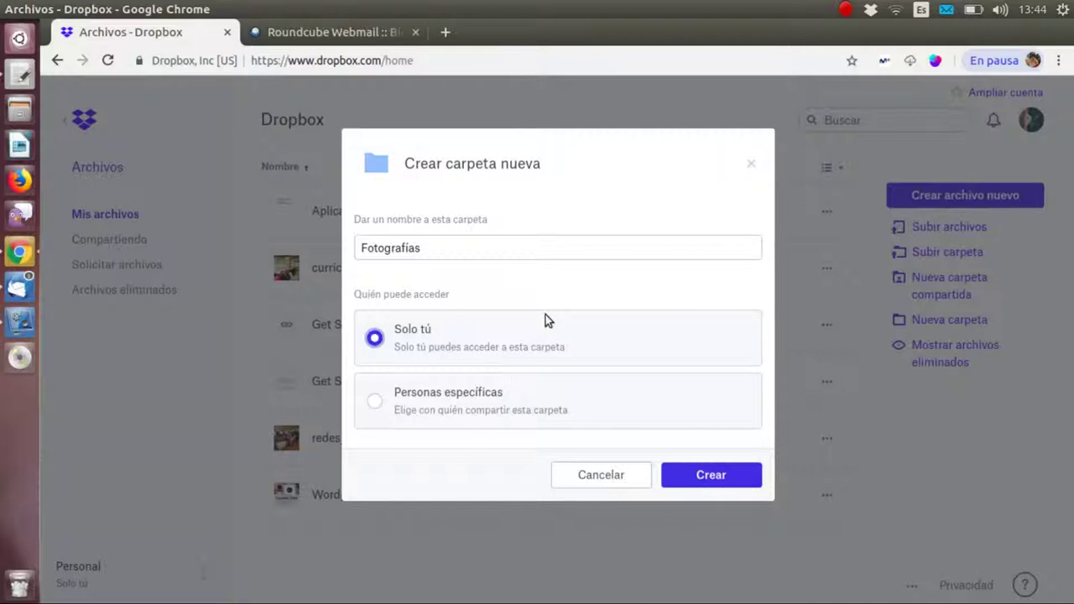
left_click(715, 477)
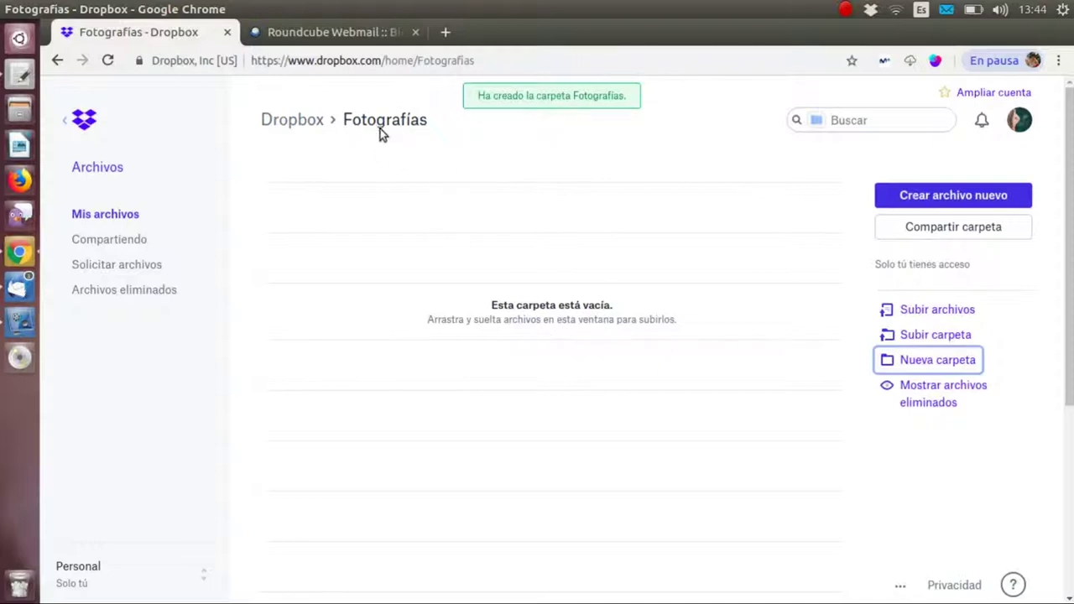
- Go back to Mis archivos, where the Fotografías folder now appears
left_click(103, 216)
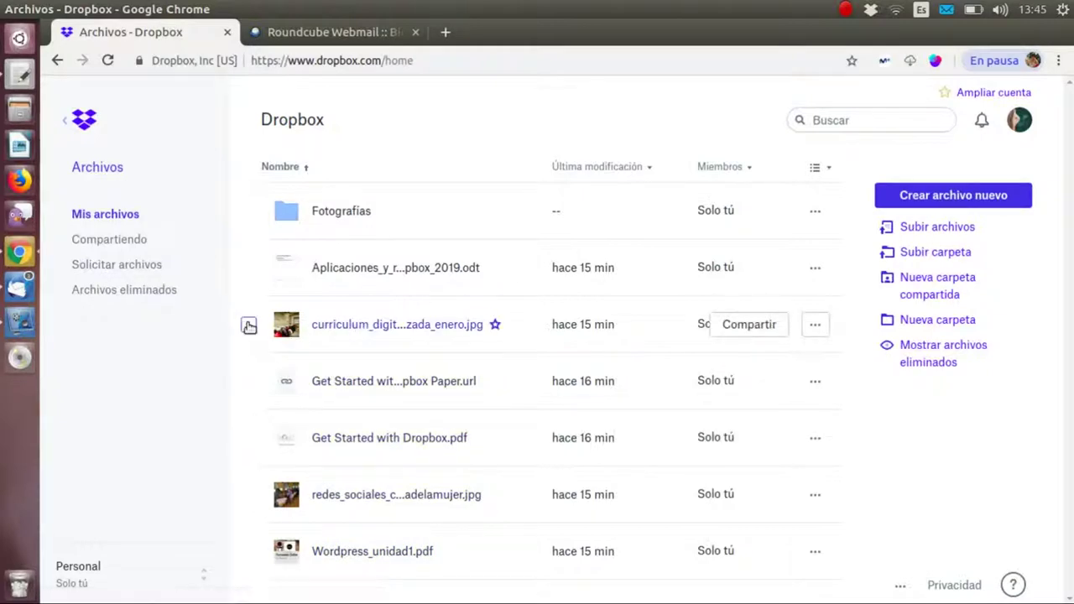
- Move the curriculum and redes_sociales jpg images into Fotografías, then open that folder
left_click(249, 325)
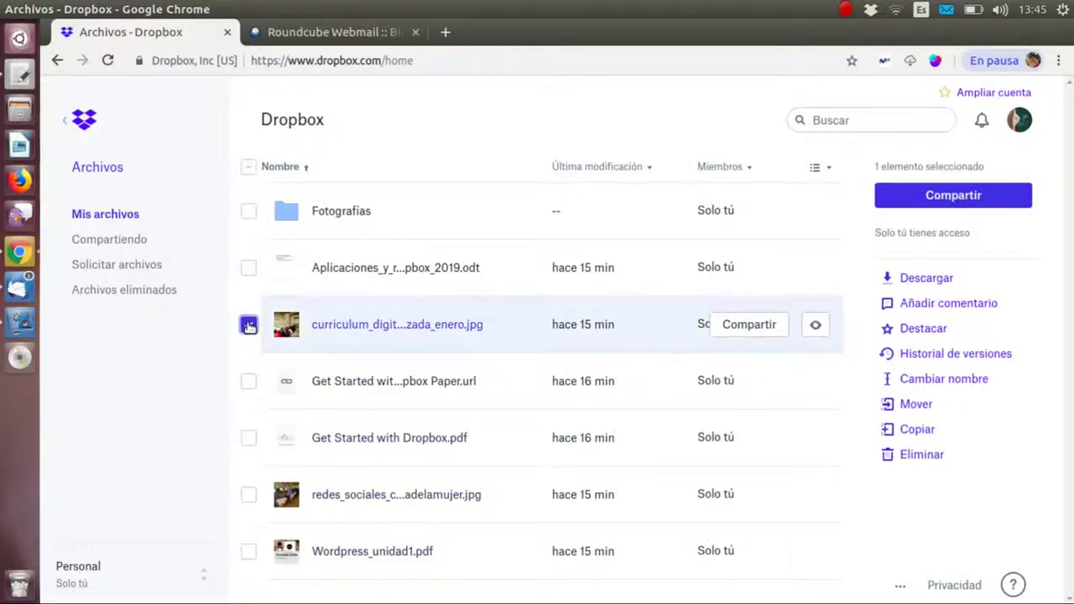
left_click(248, 497)
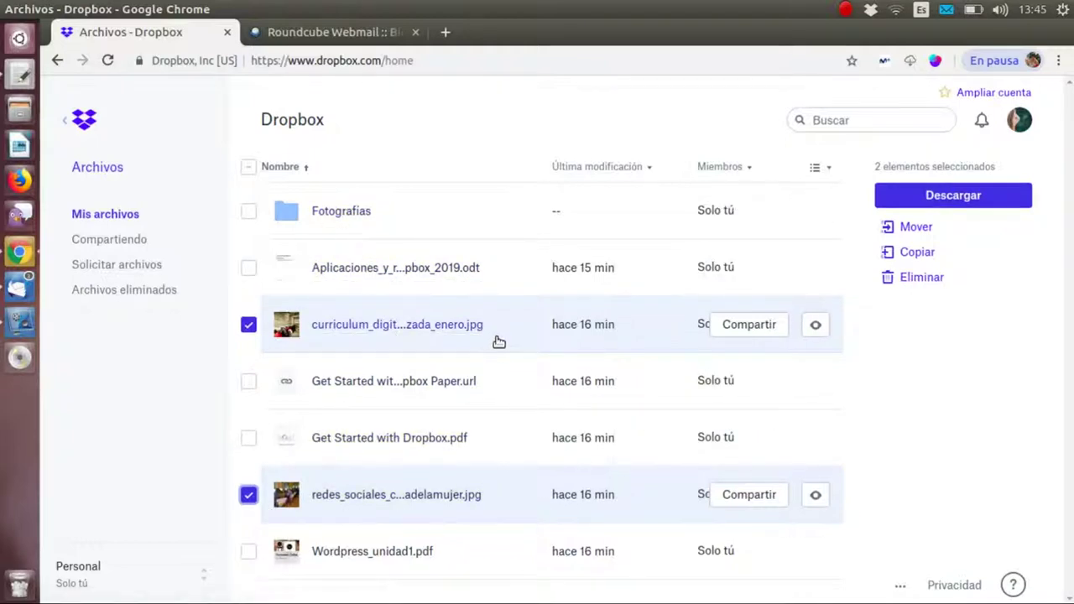
left_click_drag(509, 319, 344, 210)
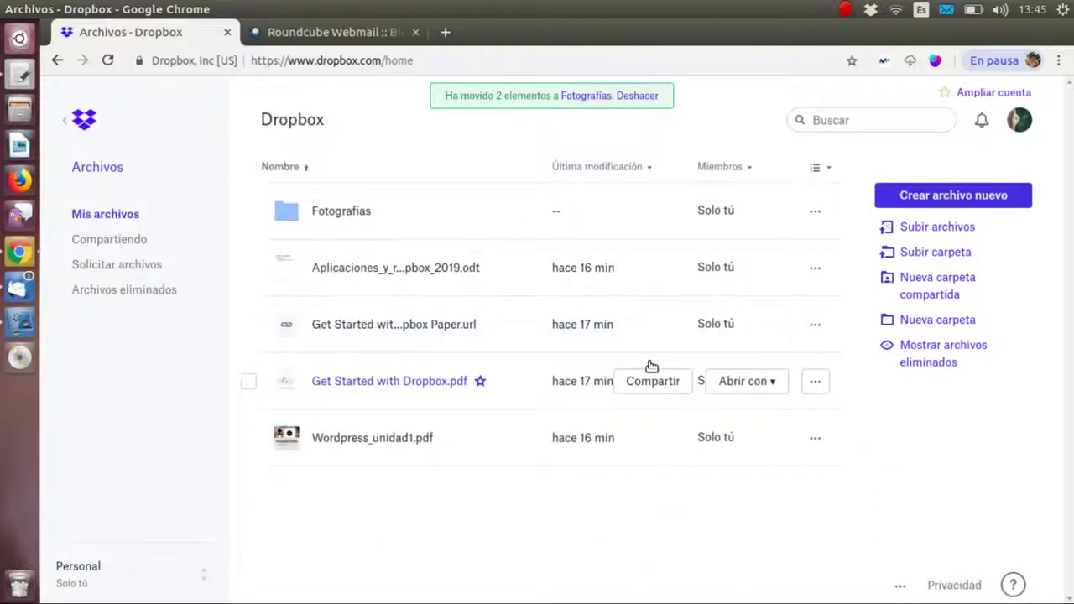
left_click(336, 214)
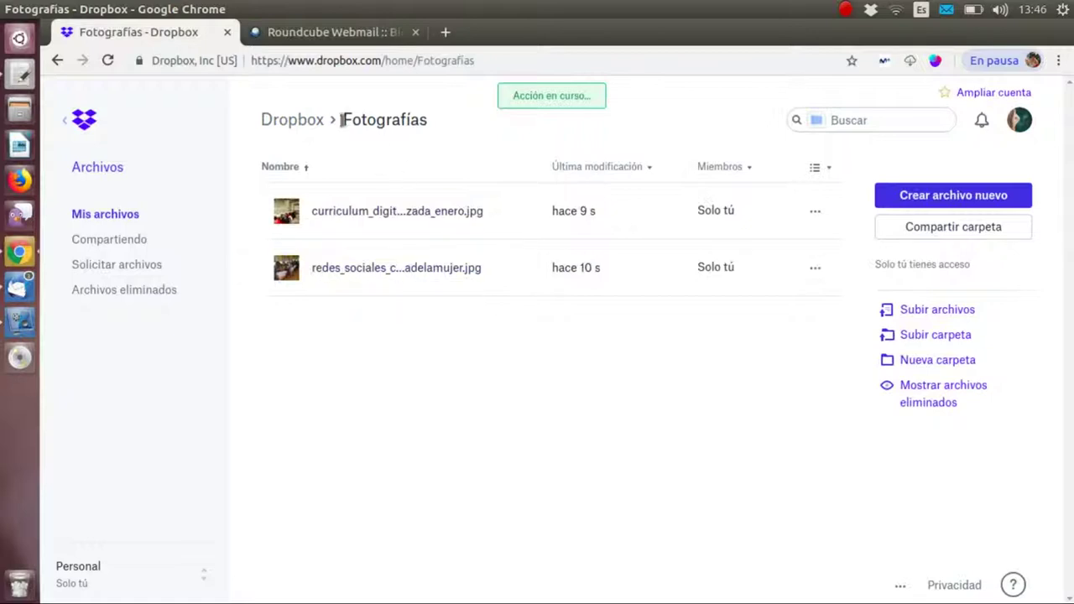
- Return to the main file list and select the Fotografías folder
left_click(308, 120)
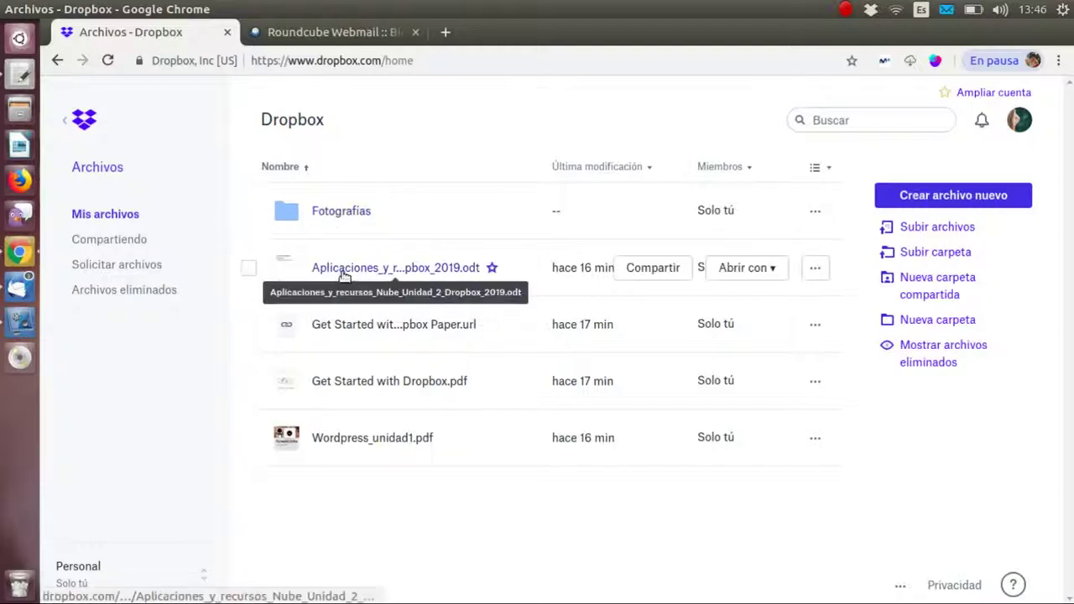
left_click(249, 213)
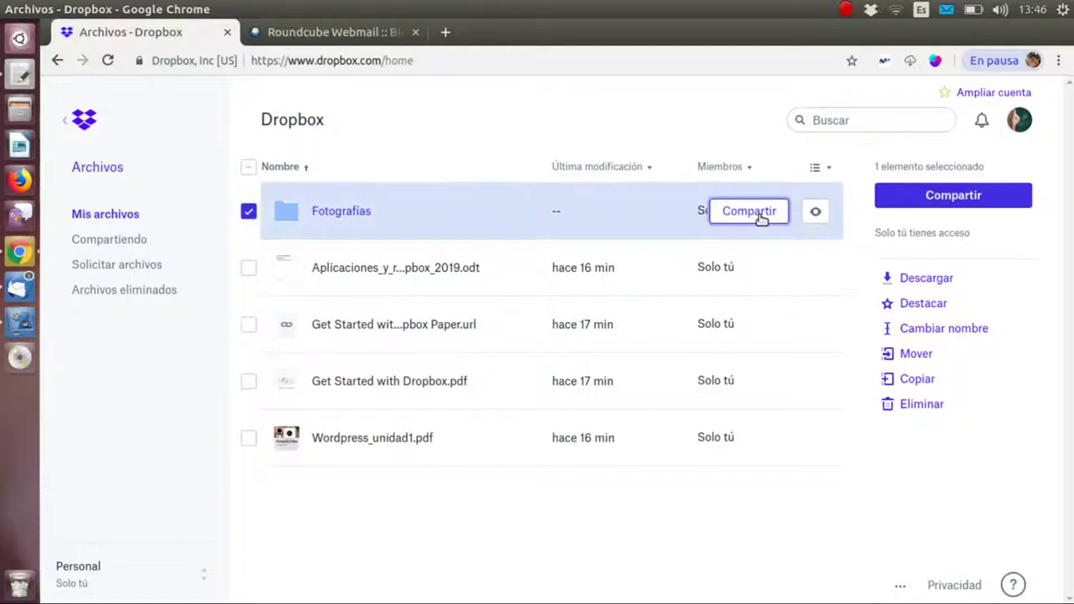
- Open sharing for Fotografías, keeping invitee permission at Acceso de edición
left_click(749, 211)
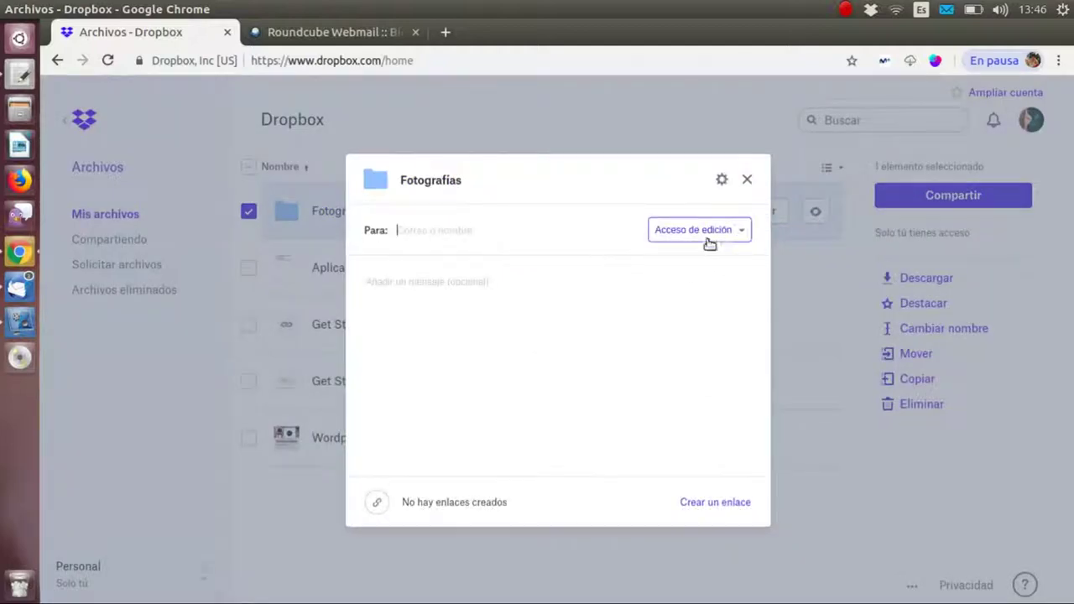
left_click(717, 234)
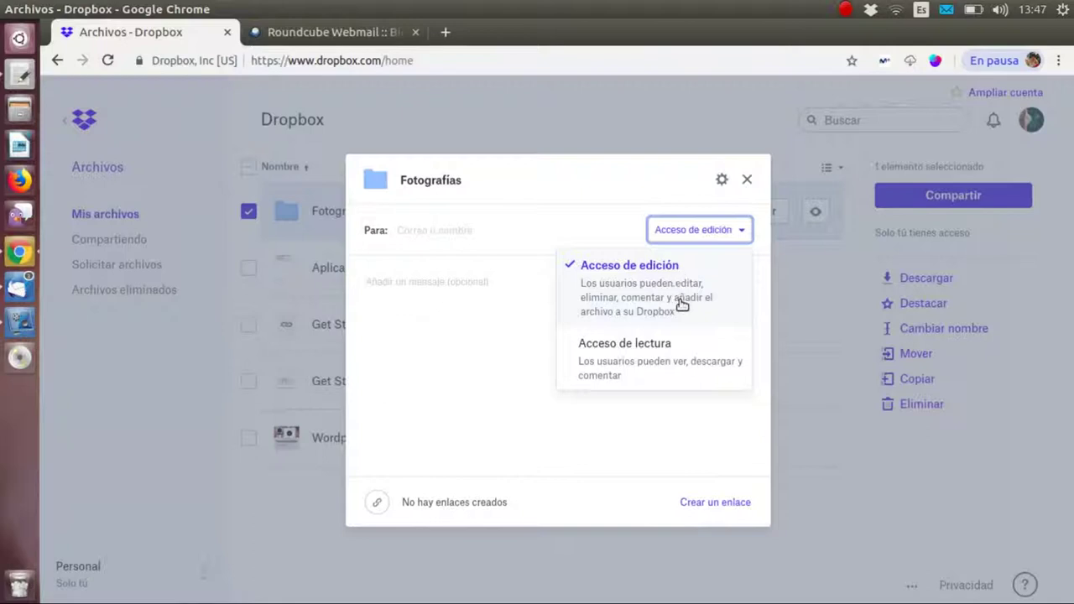
left_click(663, 363)
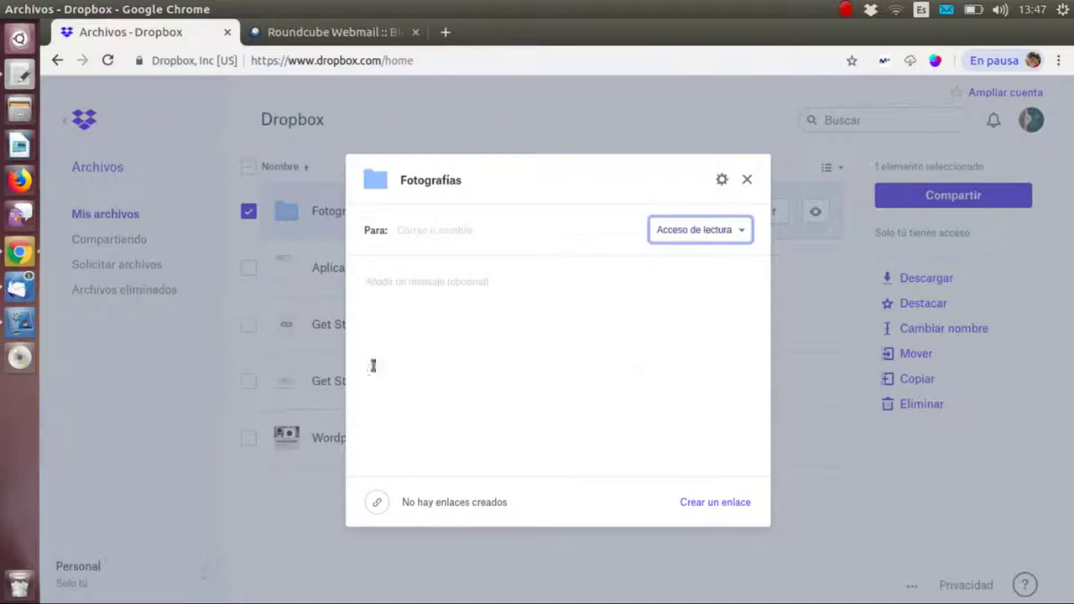
left_click(707, 247)
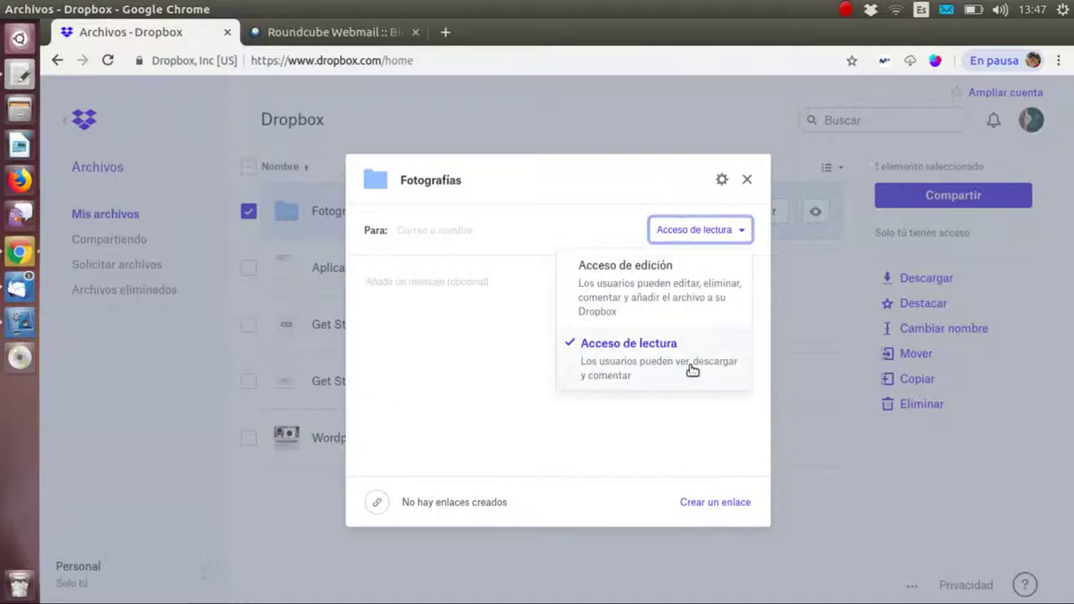
left_click(663, 294)
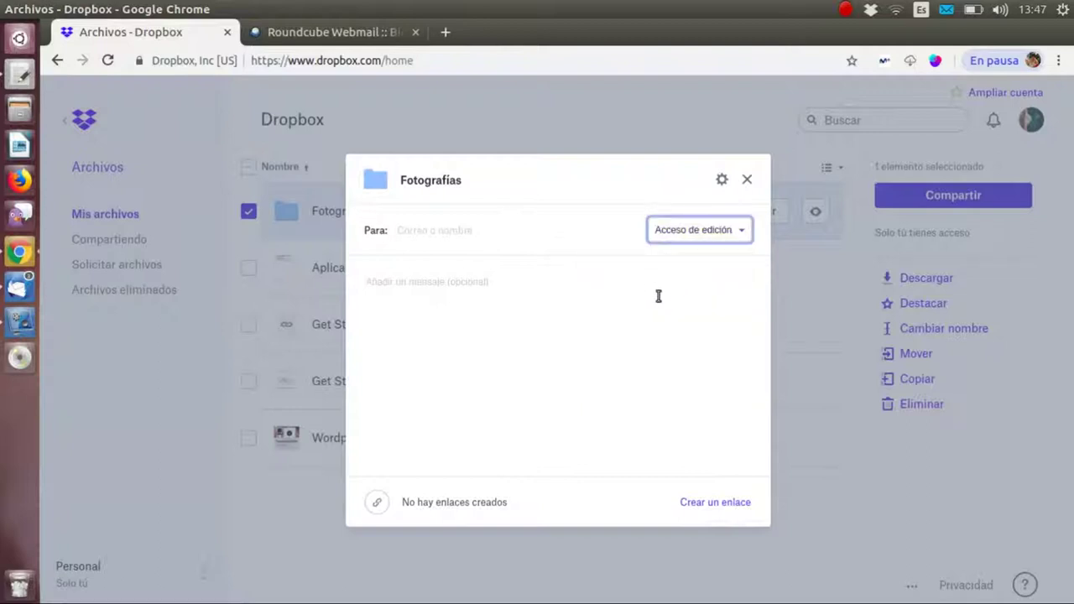
- Add the colleague's e-mail address as a recipient of the Fotografías share
left_click(532, 233)
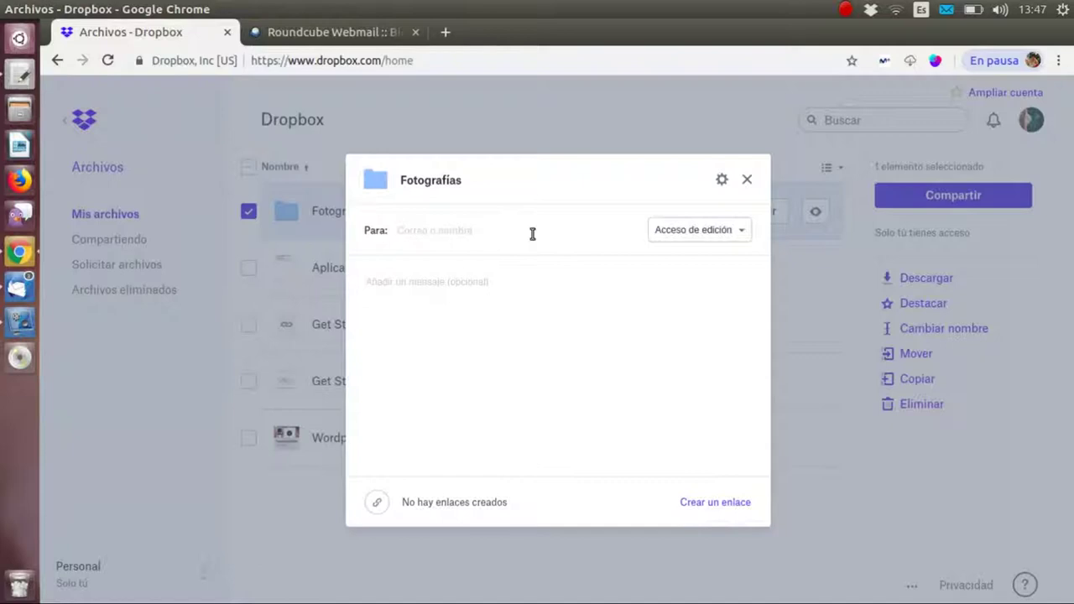
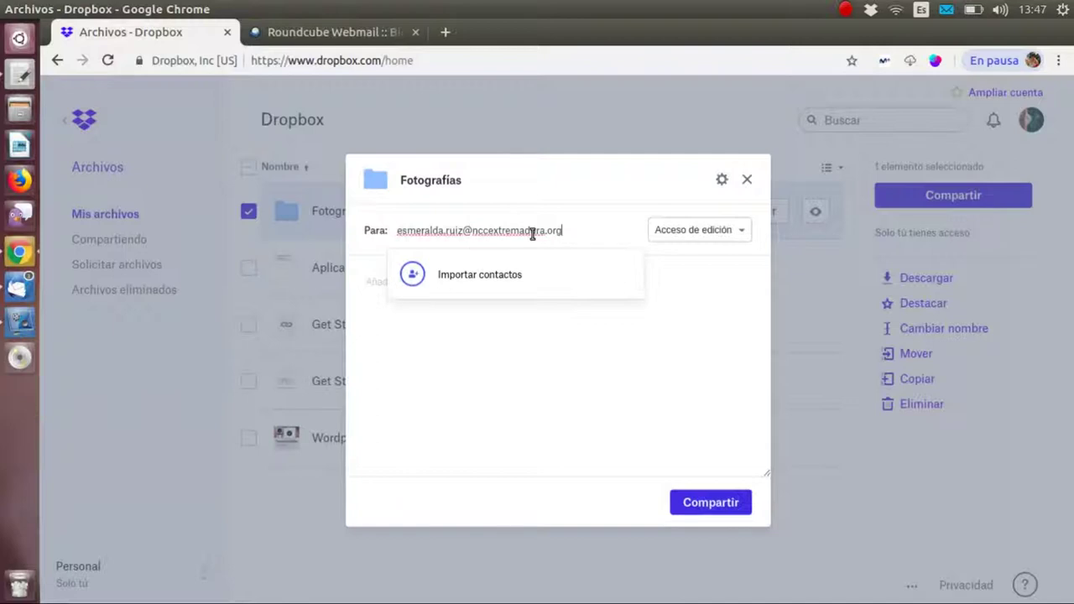
key("Return")
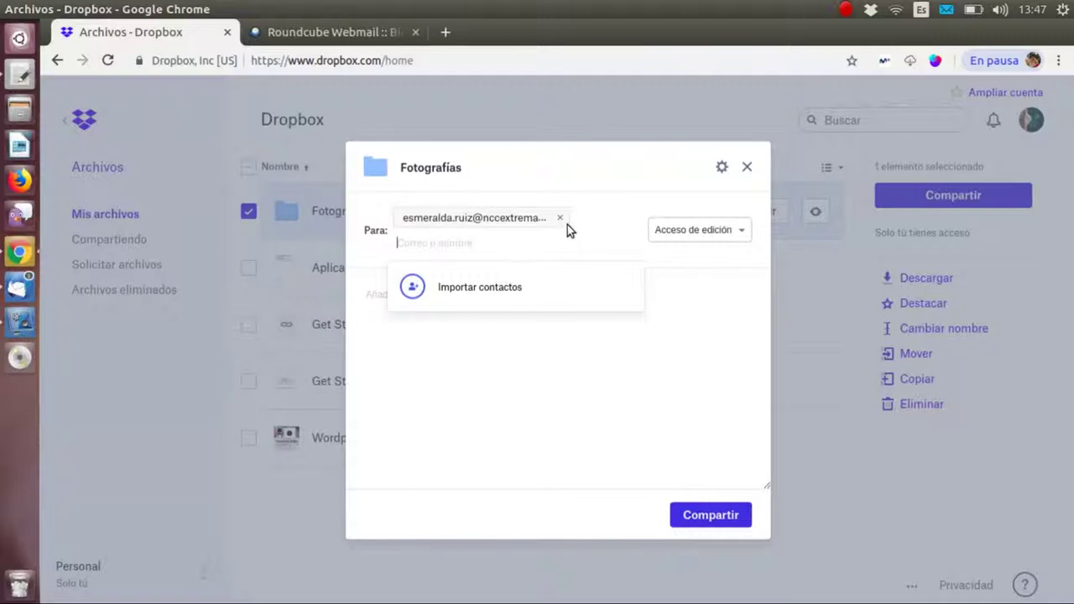
- Write a message inviting them to upload the trip photos and send the invitation
left_click(638, 380)
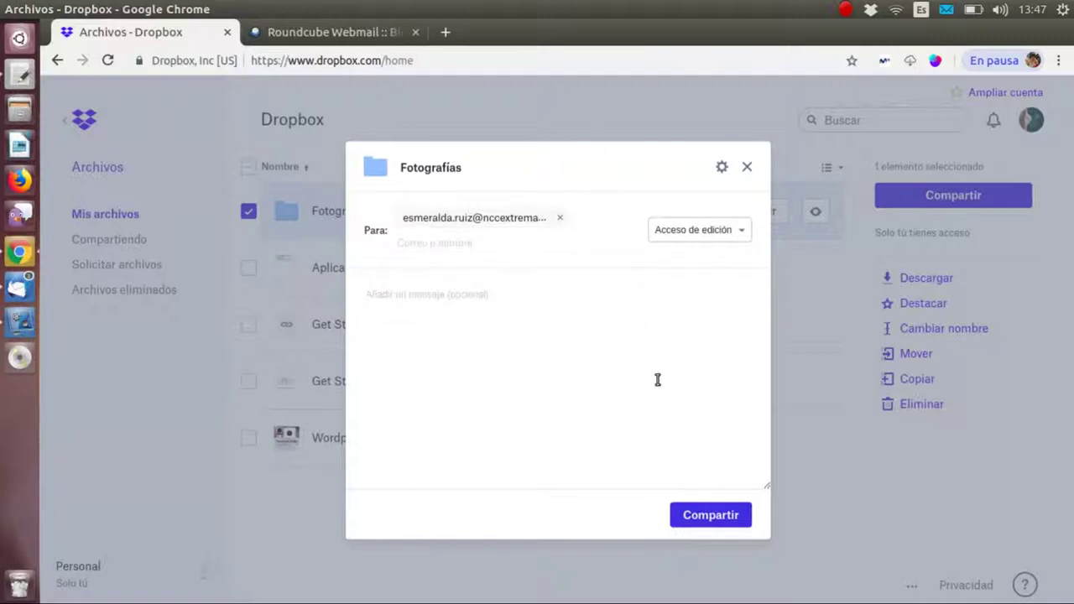
type("Hola")
type("! Aquí podemos")
type(" subir nuestr")
type("as fot")
type("ografías del viaj")
type("e")
type(", d")
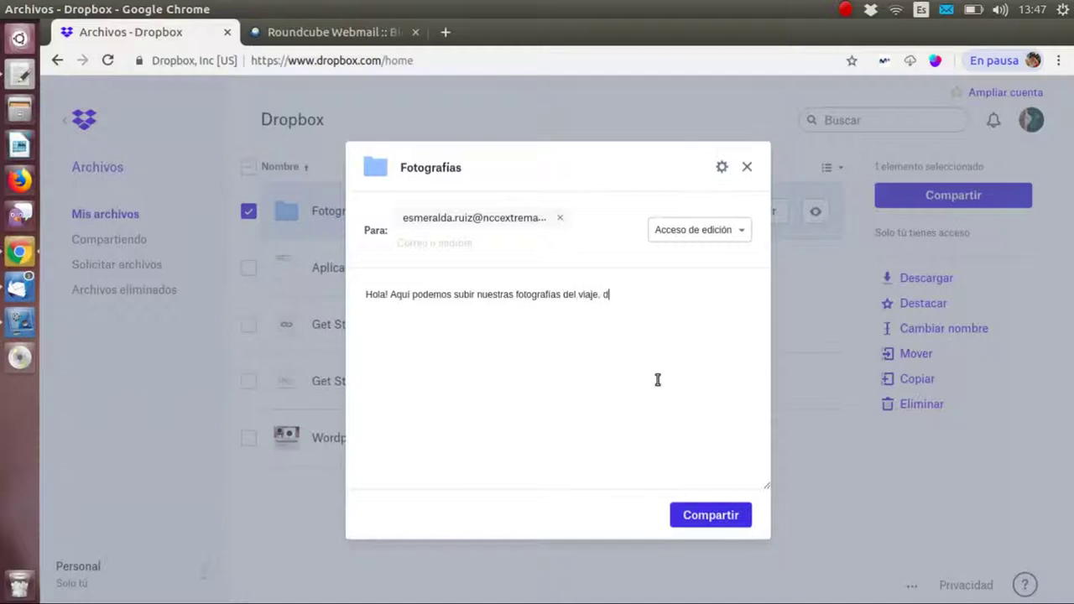
type("dad")
key("BackSpace")
type("le duro")
left_click(712, 518)
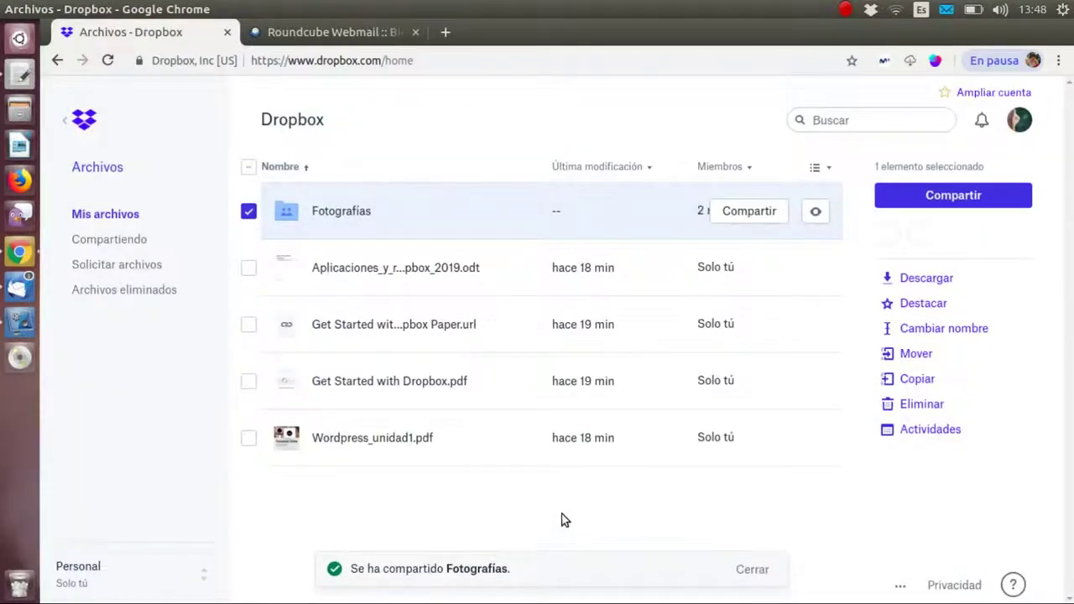
left_click(250, 209)
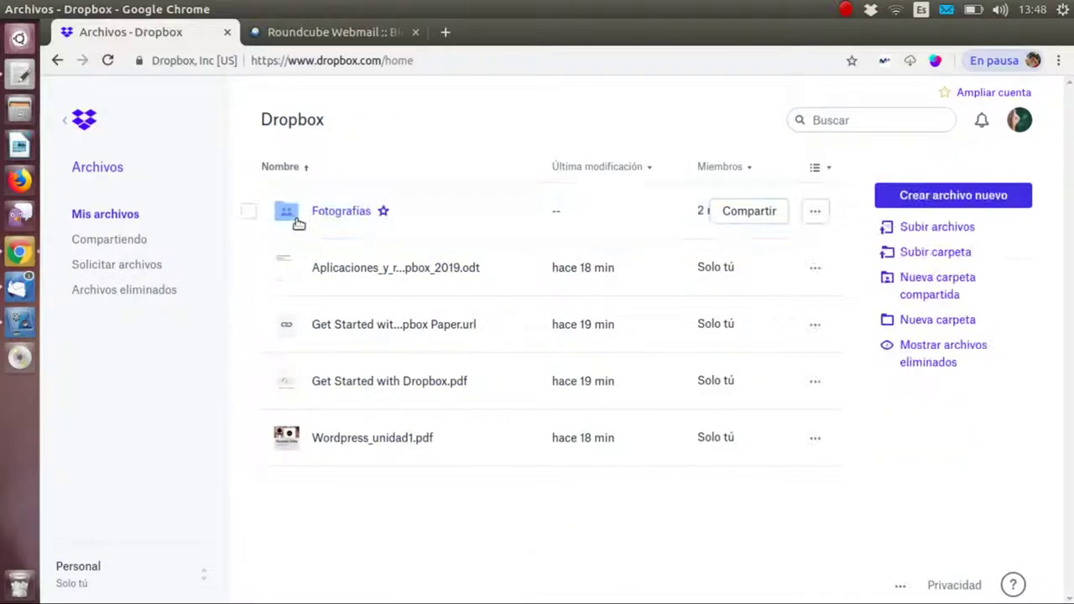
left_click(249, 211)
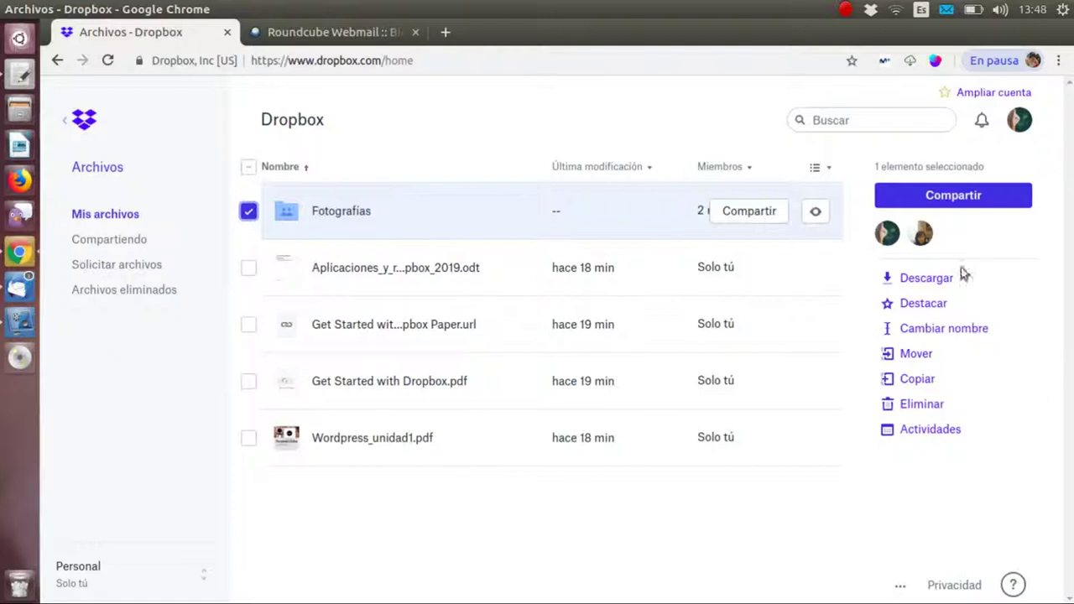
- Log in to Roundcube Webmail with the colleague's username and password
mouse_move(921, 238)
left_click(338, 32)
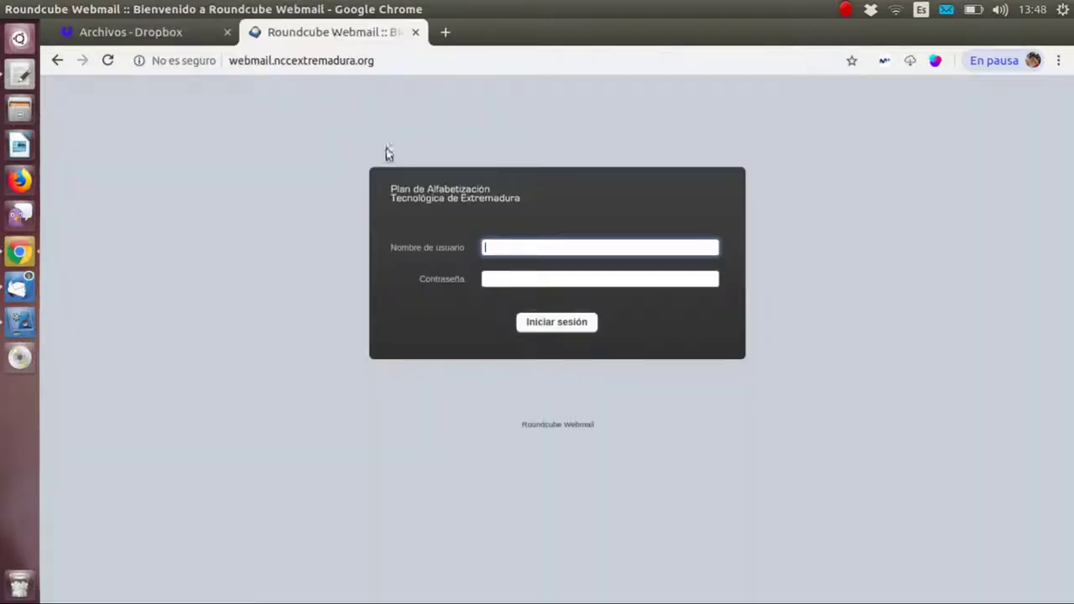
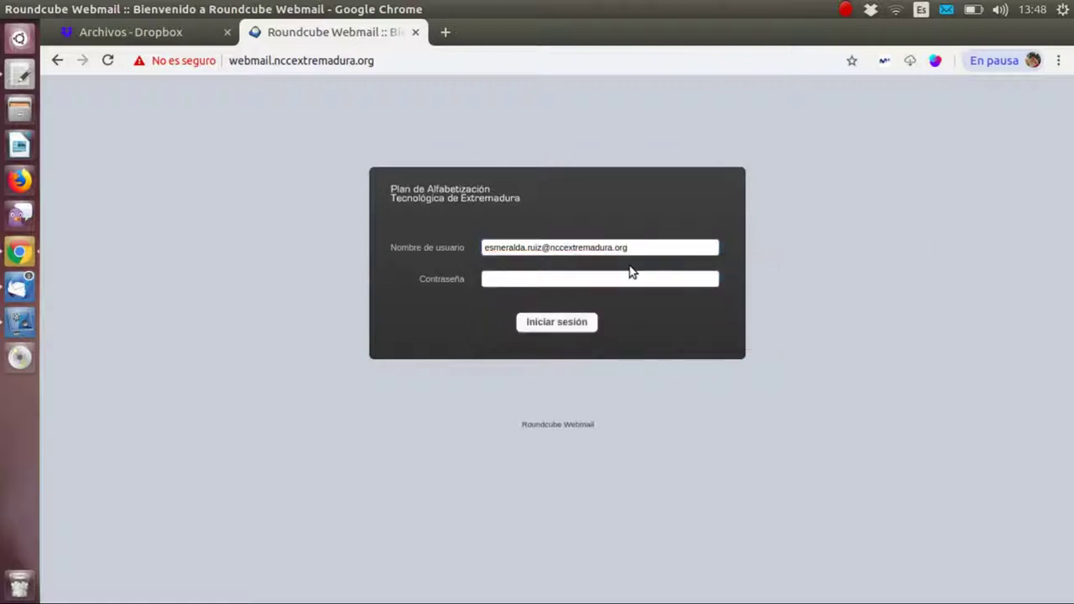
left_click(633, 277)
type("••")
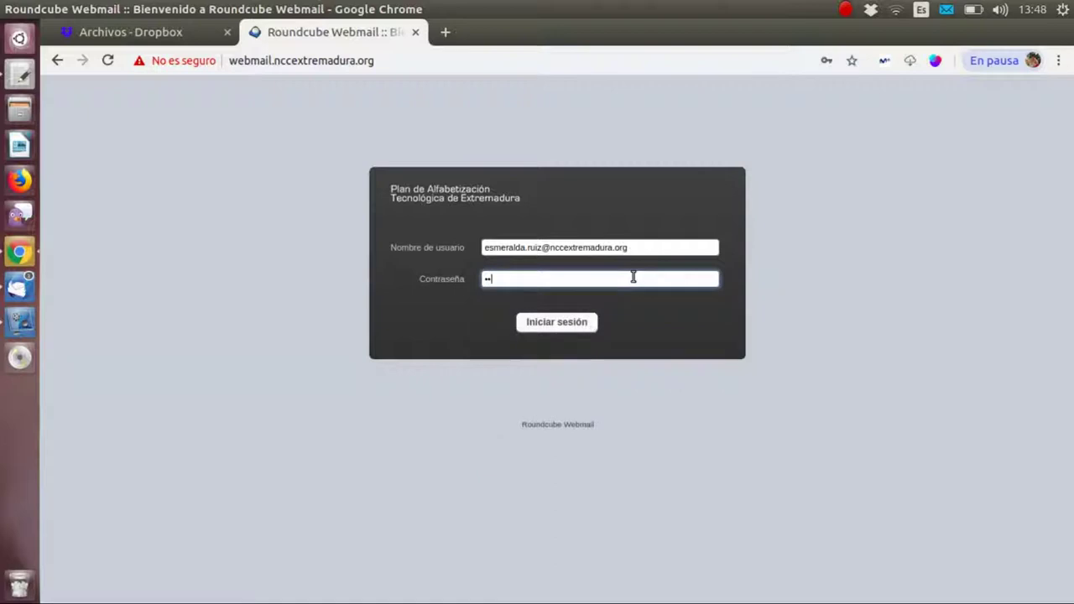
type("•••")
left_click(552, 324)
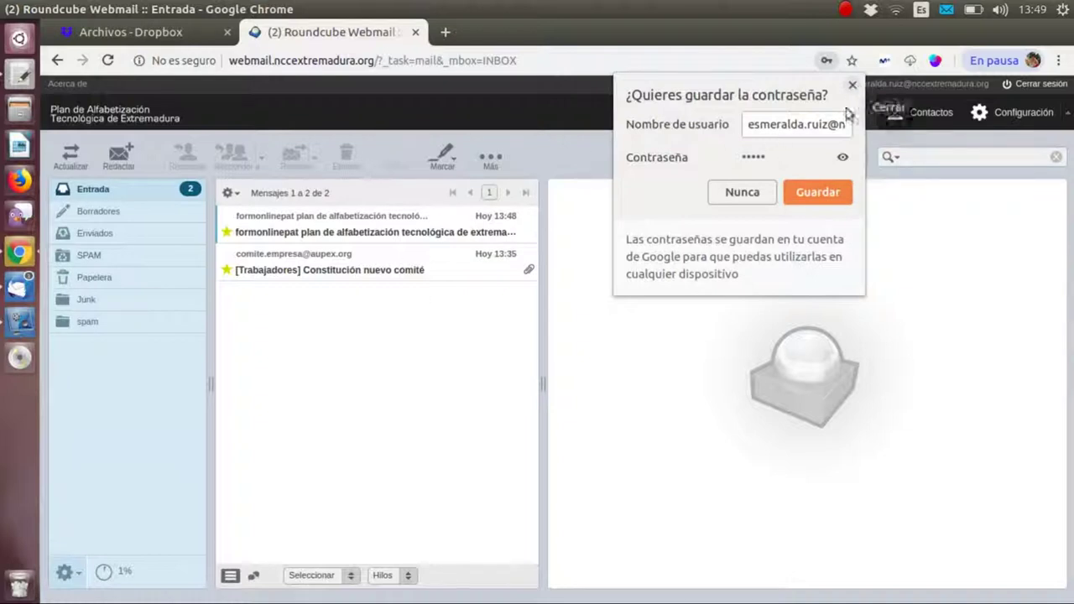
- Decline saving the password, then open the Dropbox invitation e-mail and follow its link to Fotografías
left_click(761, 196)
left_click_drag(546, 242, 755, 256)
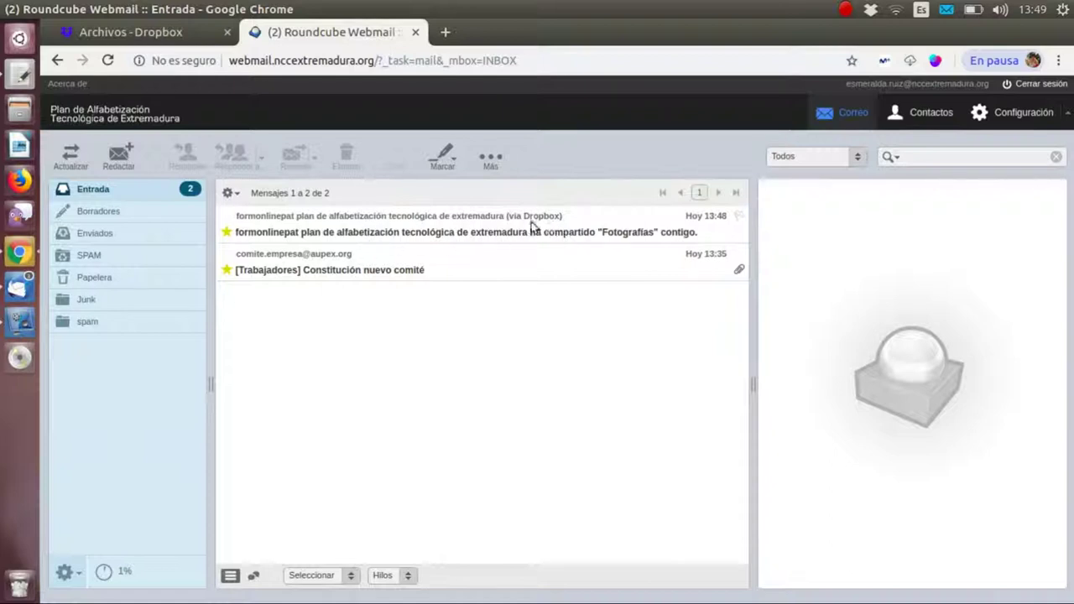
double_click(394, 236)
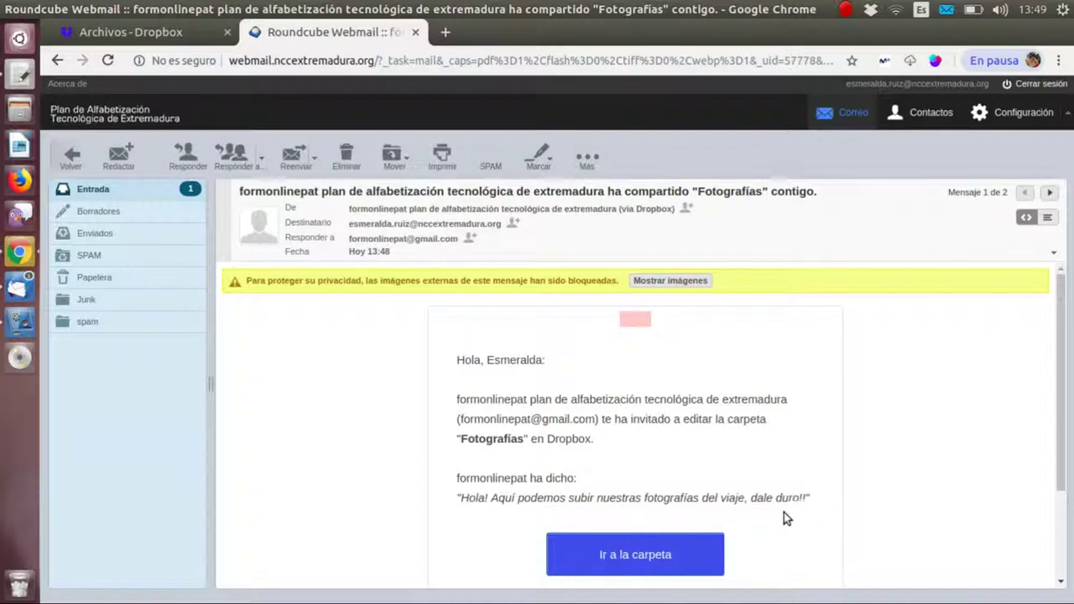
left_click(661, 561)
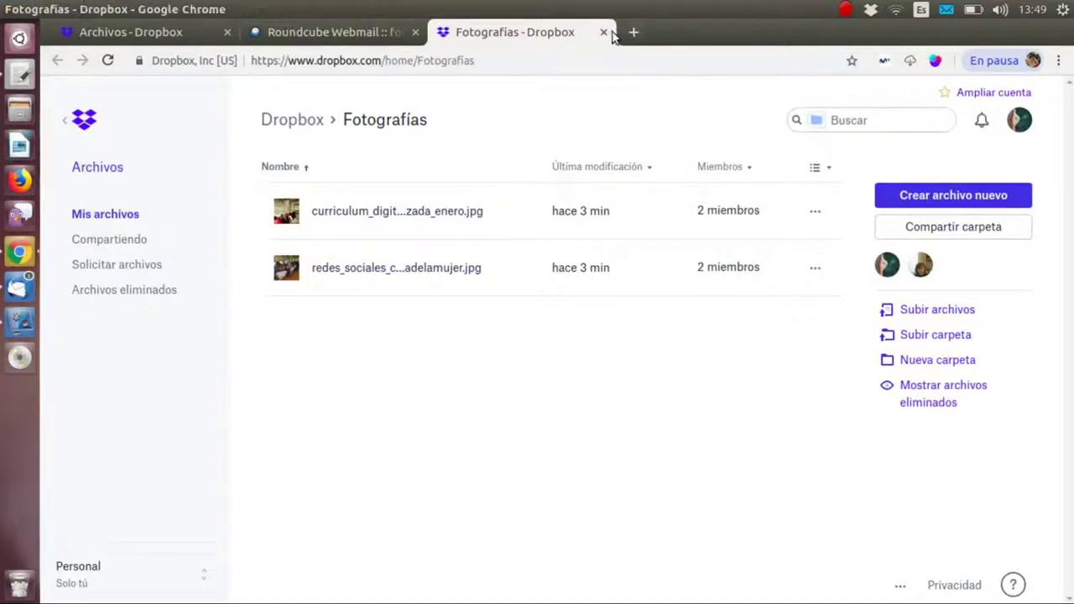
left_click(604, 31)
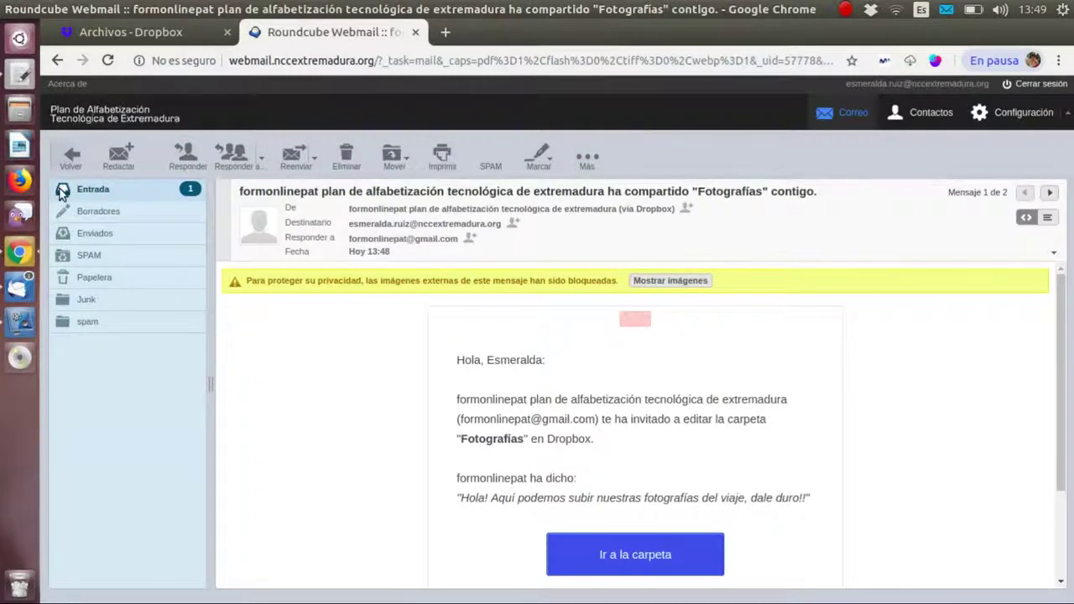
- Return to the Dropbox file list and deselect the Fotografías folder, now with 2 miembros
left_click(91, 189)
left_click(164, 37)
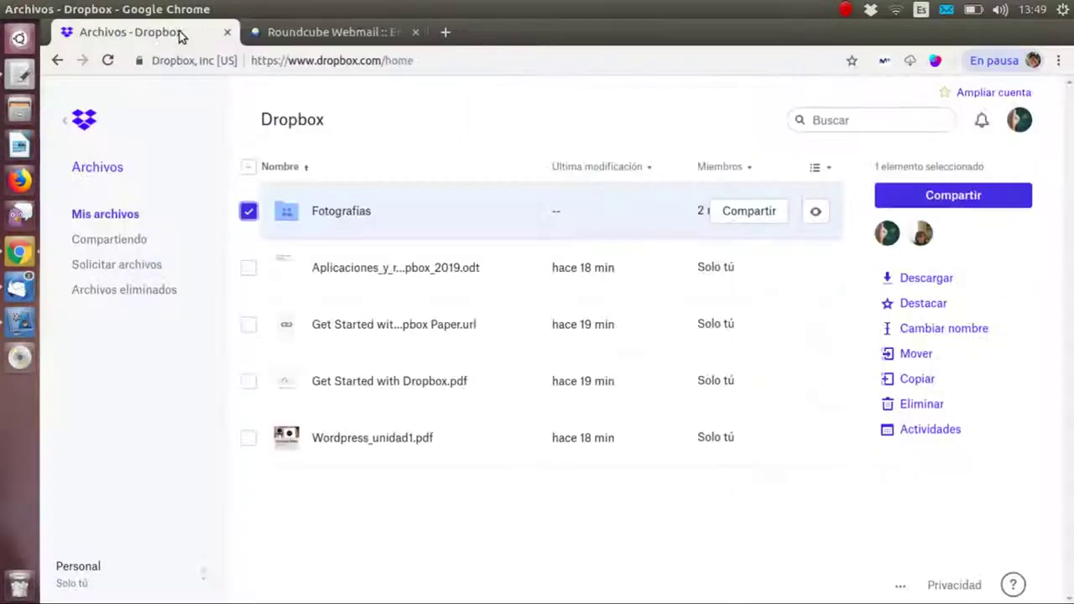
left_click(251, 213)
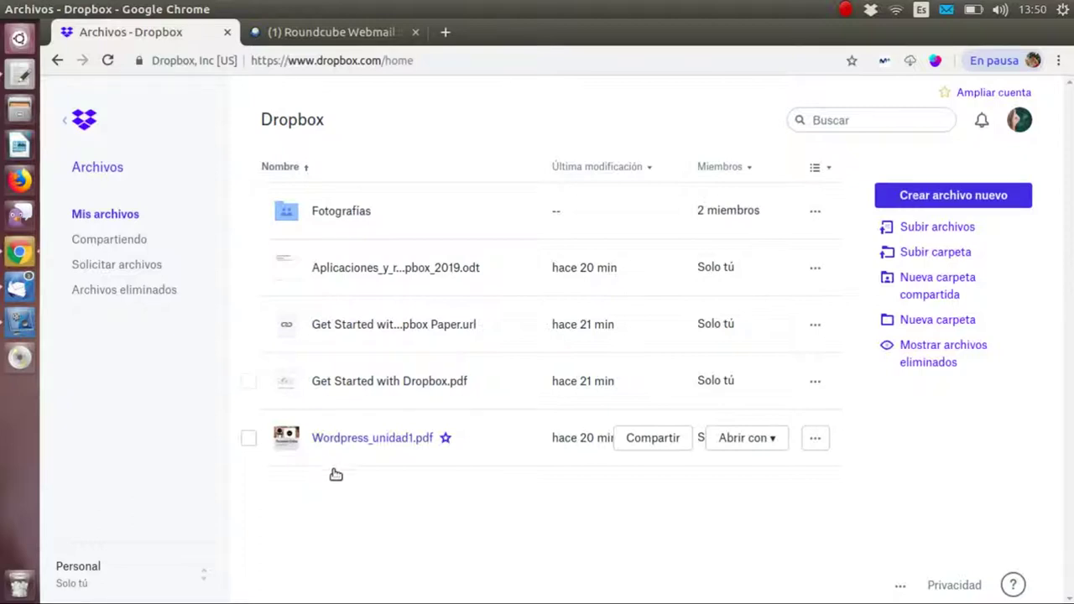
- Add the colleague's e-mail address as a recipient for sharing Wordpress_unidad1.pdf
left_click(248, 439)
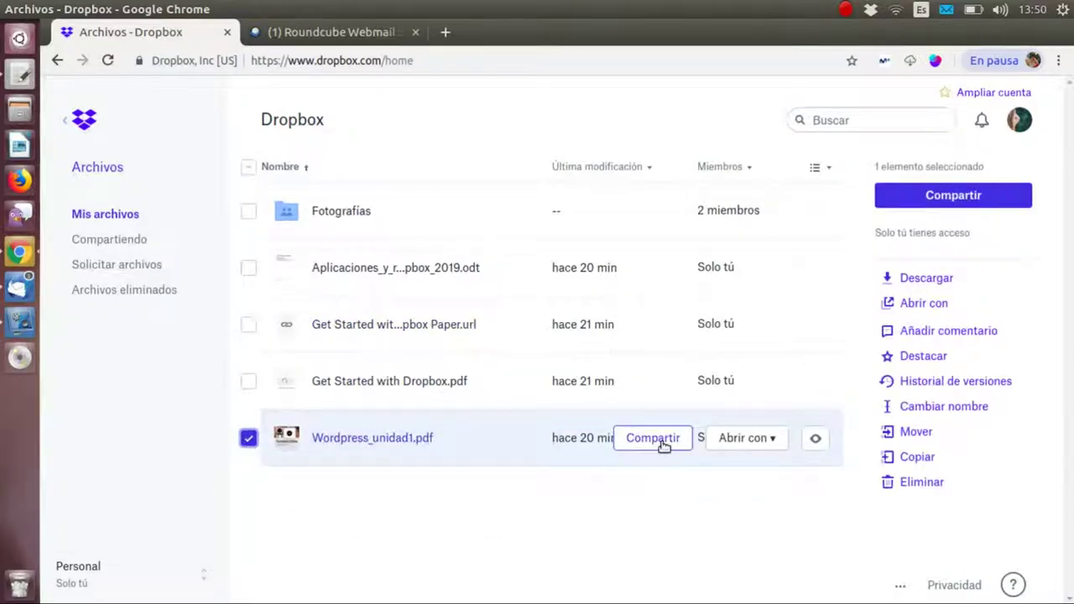
left_click(664, 440)
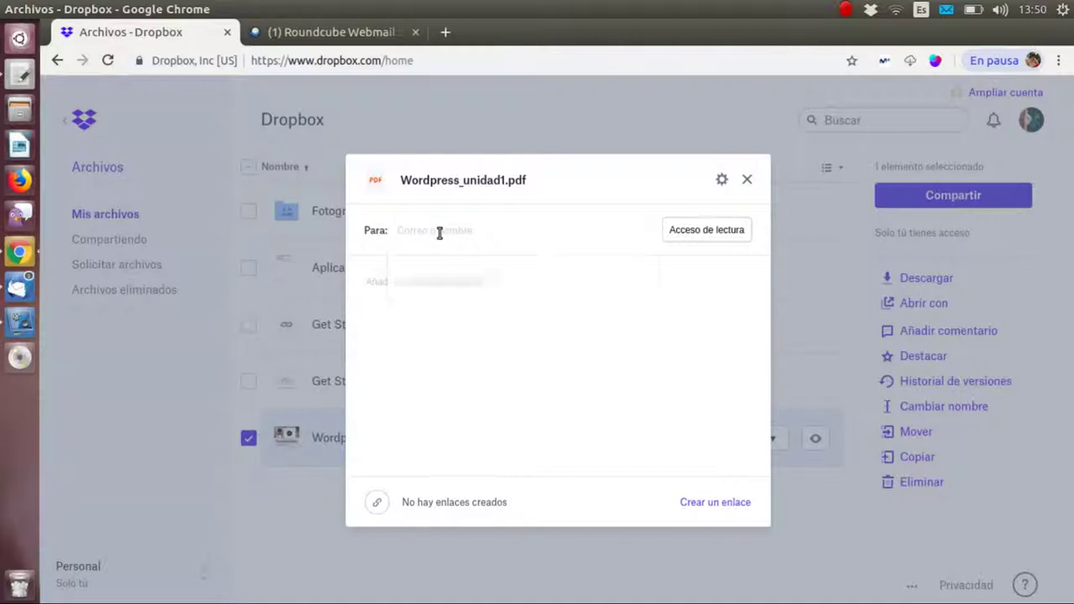
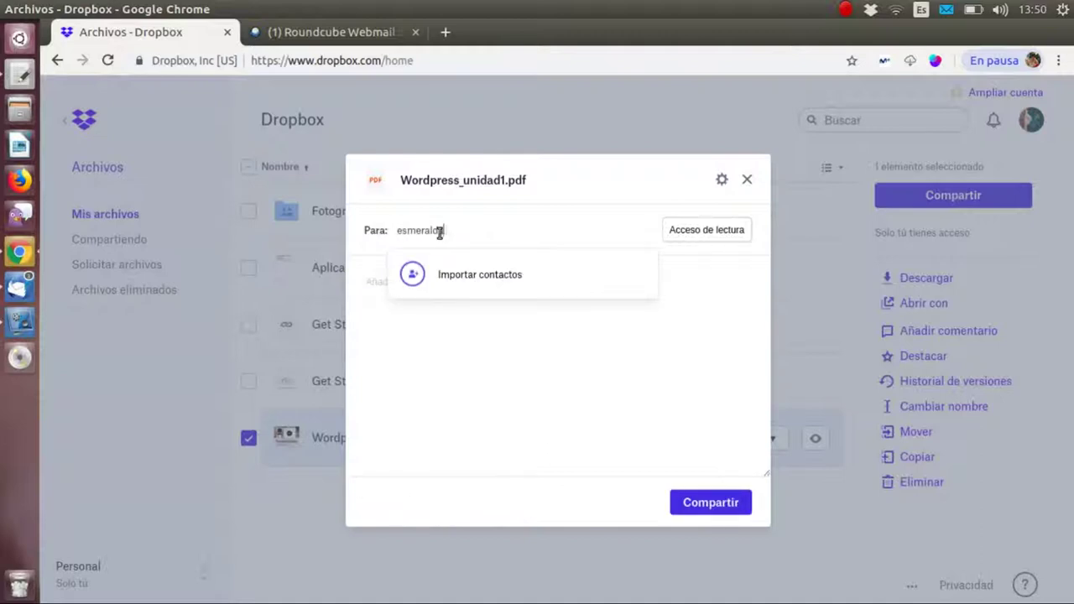
key("Return")
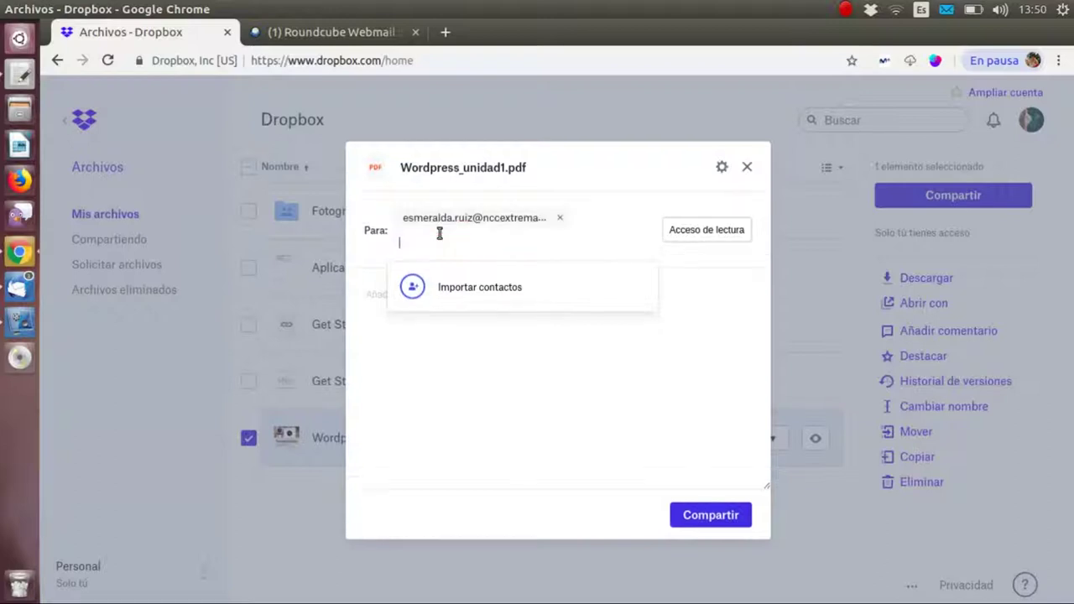
- Send the read-only share invitation, then deselect the PDF and open its row menu
left_click(694, 428)
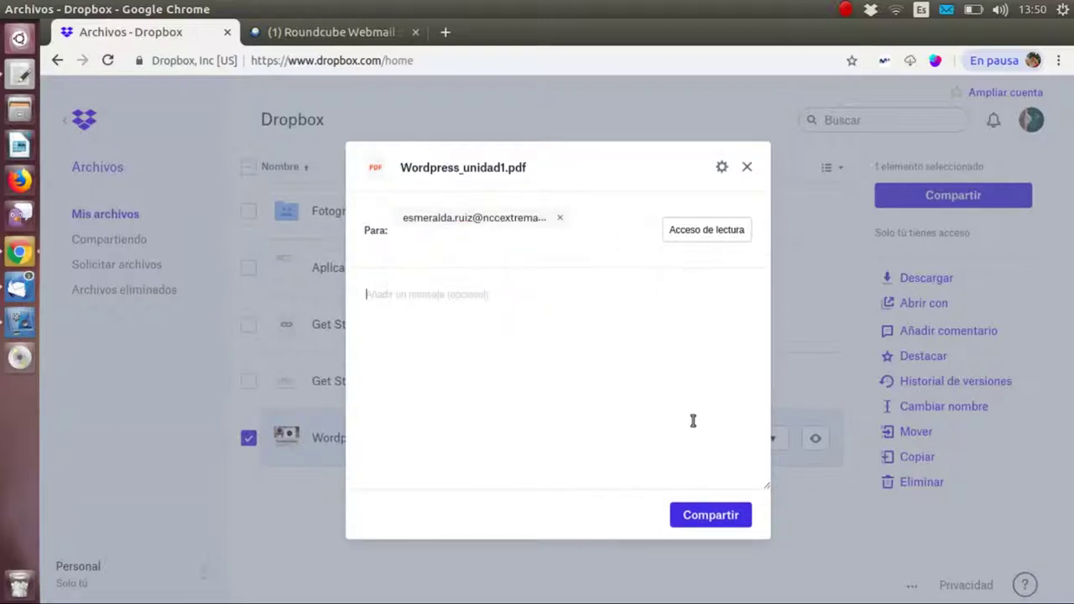
left_click(725, 519)
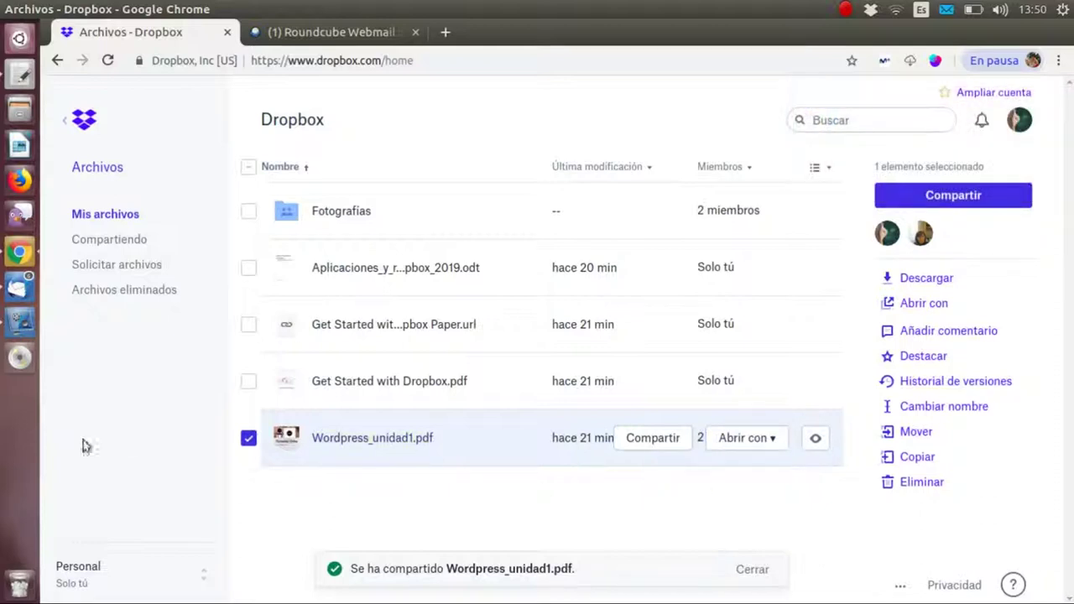
left_click(248, 439)
left_click(815, 439)
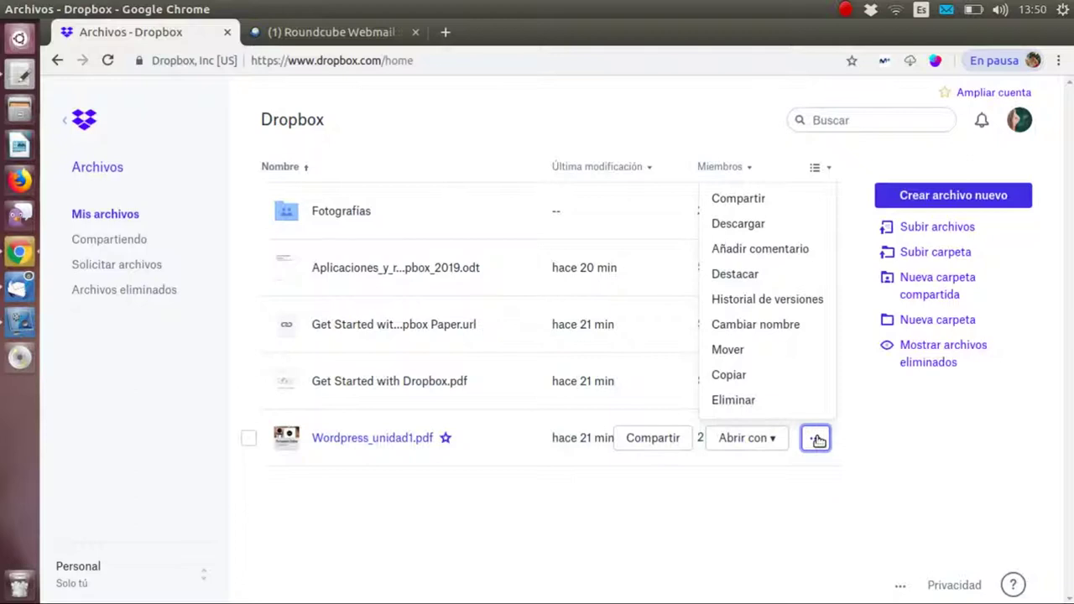
- Create a view link for Wordpress_unidad1.pdf via Compartir and copy it with Copiar enlace
left_click(779, 199)
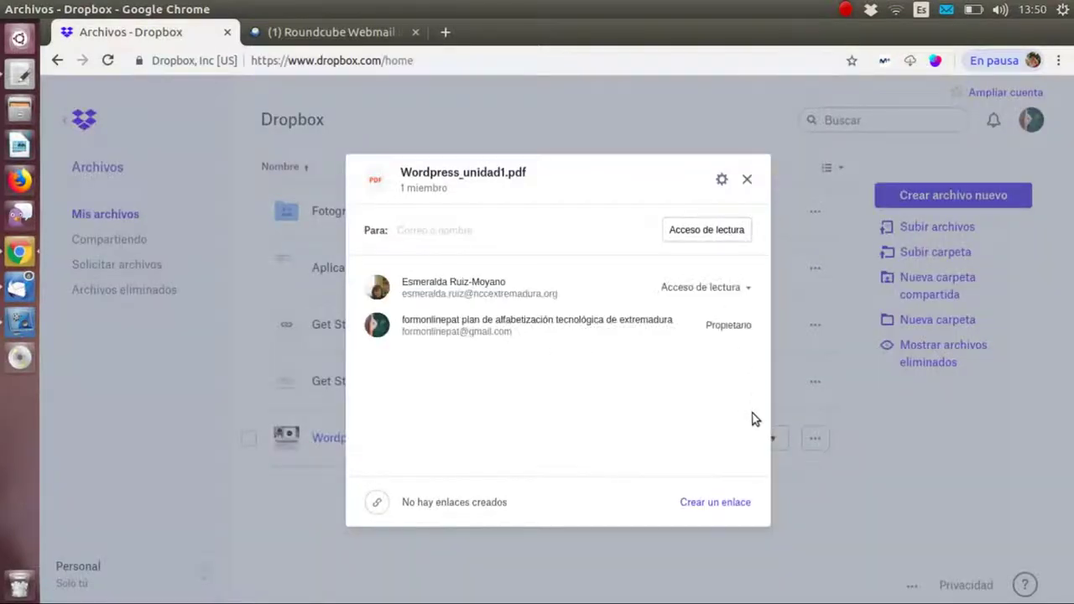
left_click(747, 179)
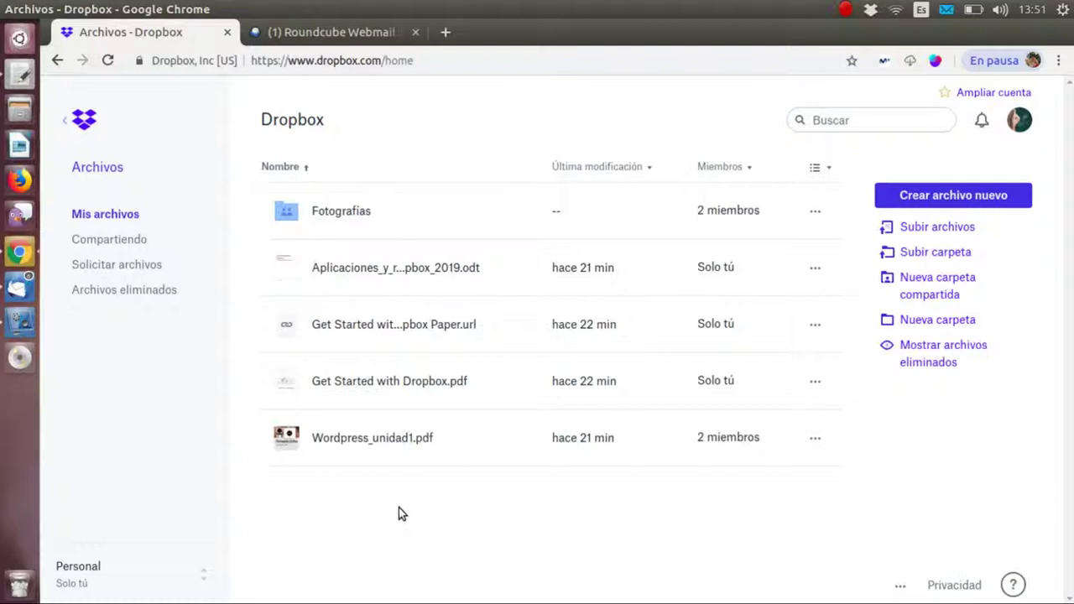
left_click(249, 439)
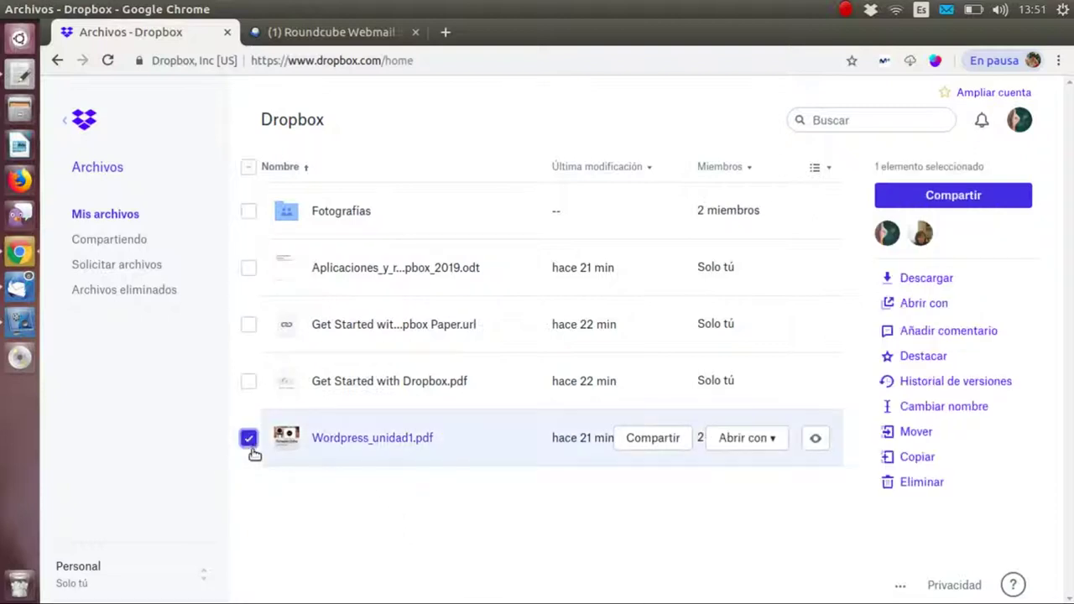
left_click(249, 439)
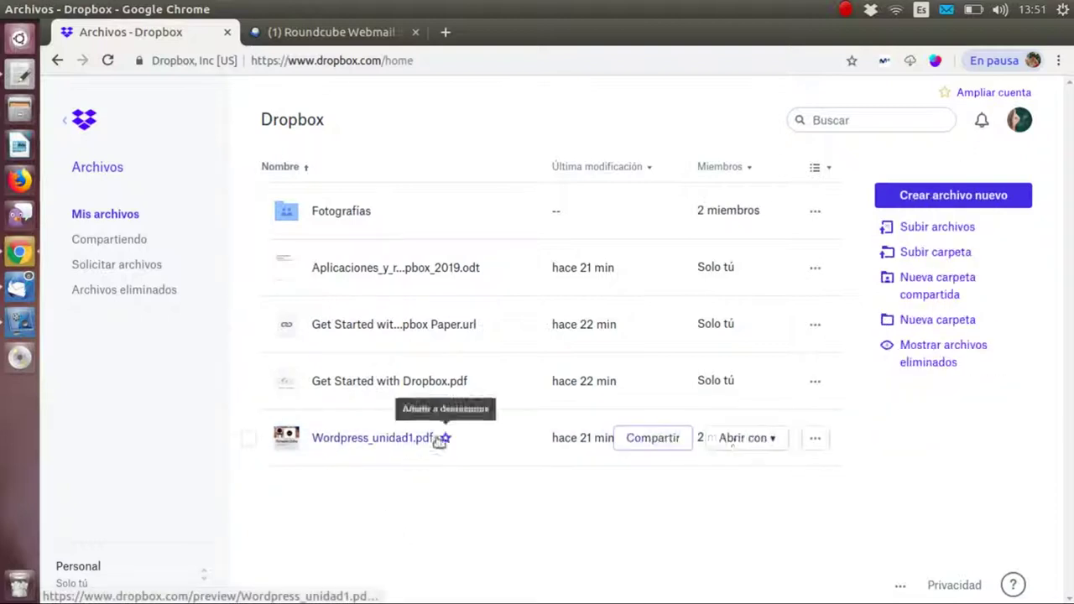
left_click(815, 439)
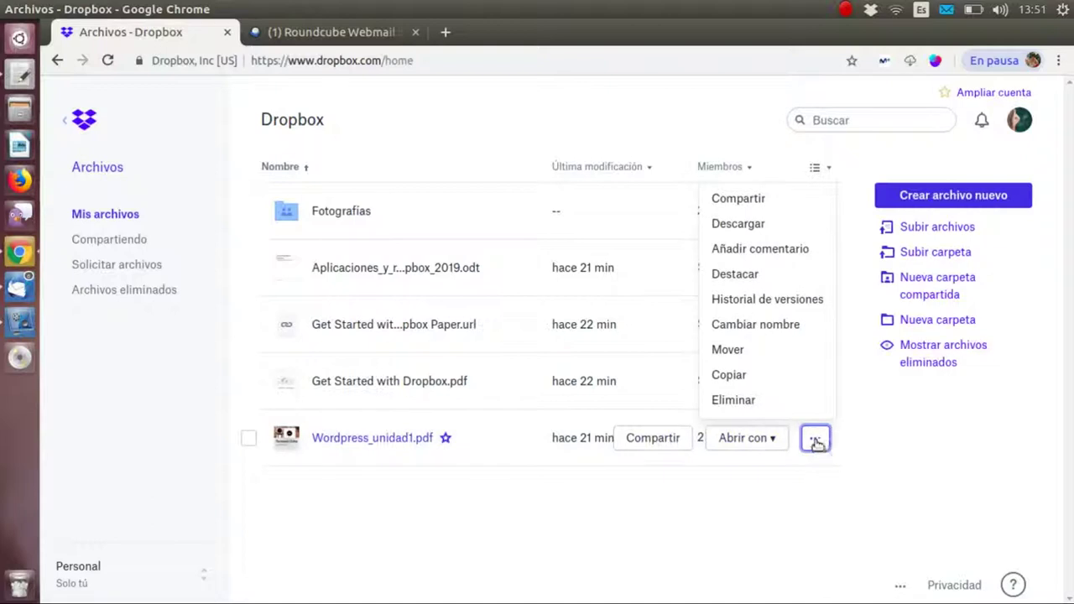
left_click(754, 198)
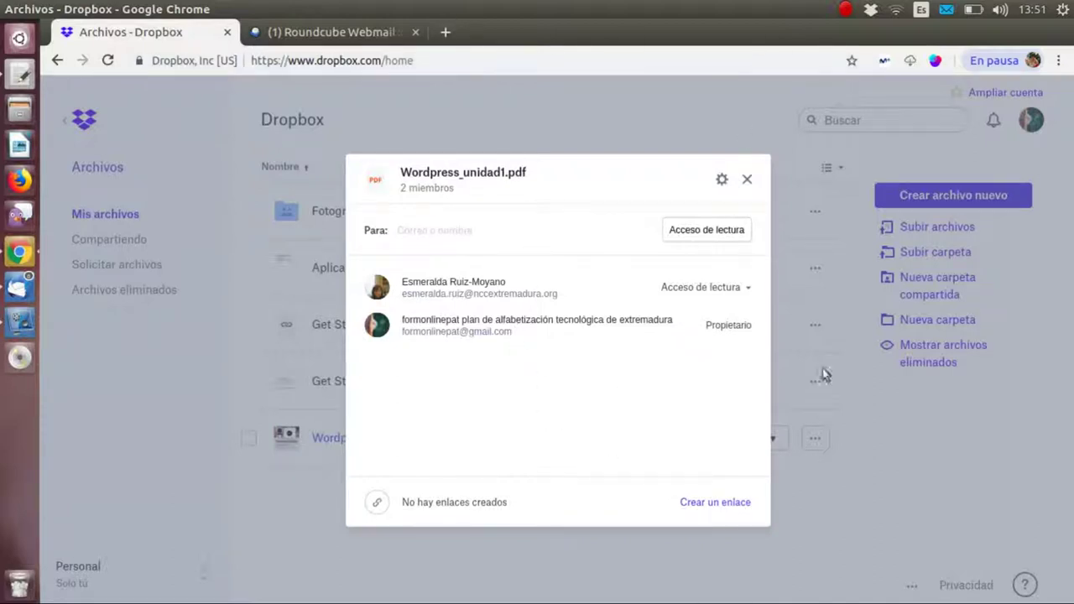
left_click(718, 505)
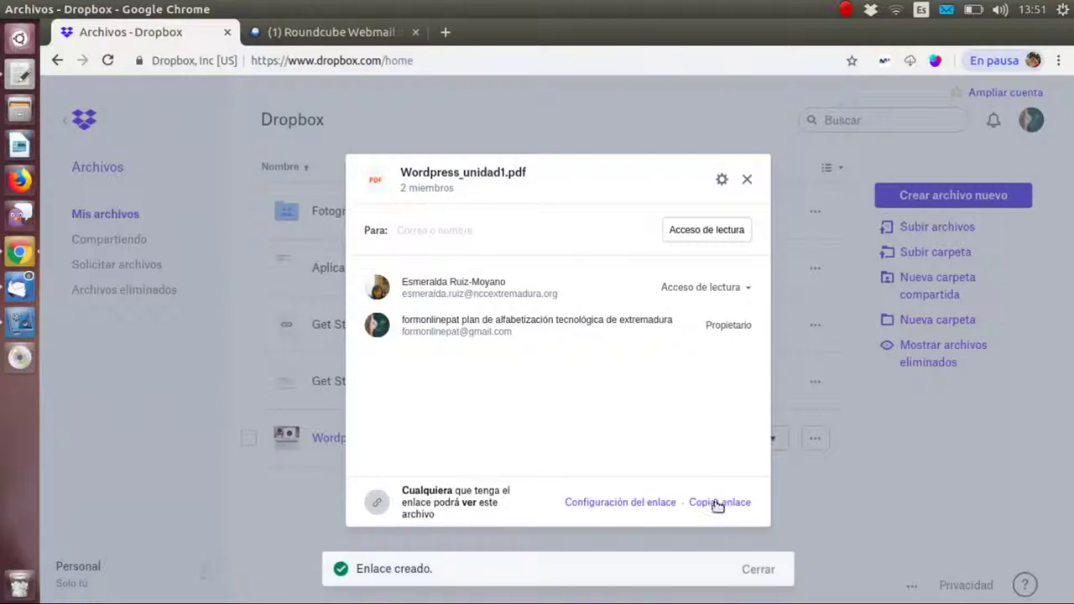
left_click(720, 503)
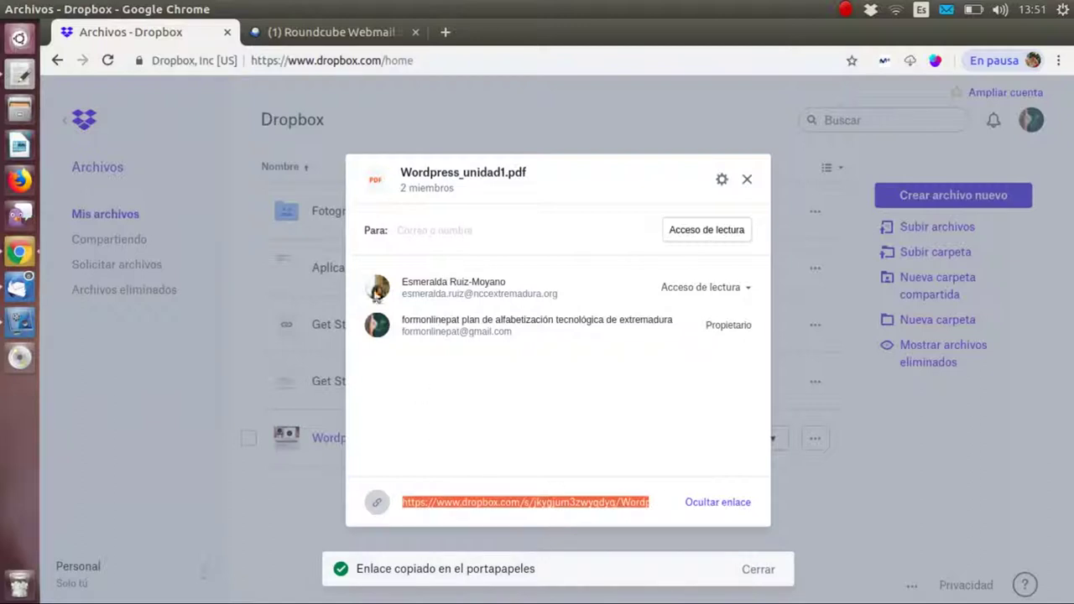
left_click(449, 32)
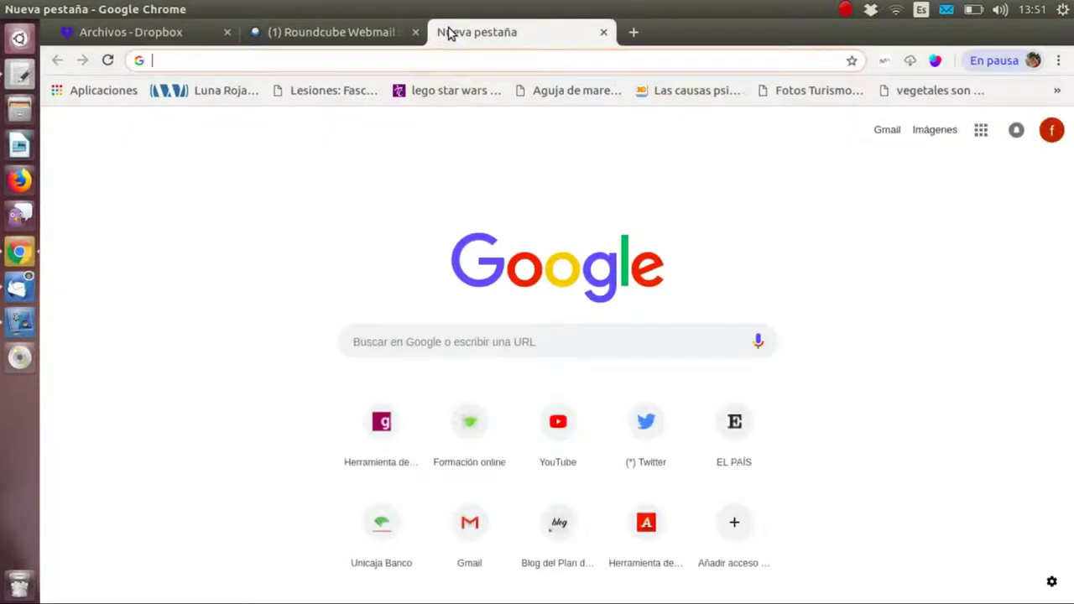
type("w")
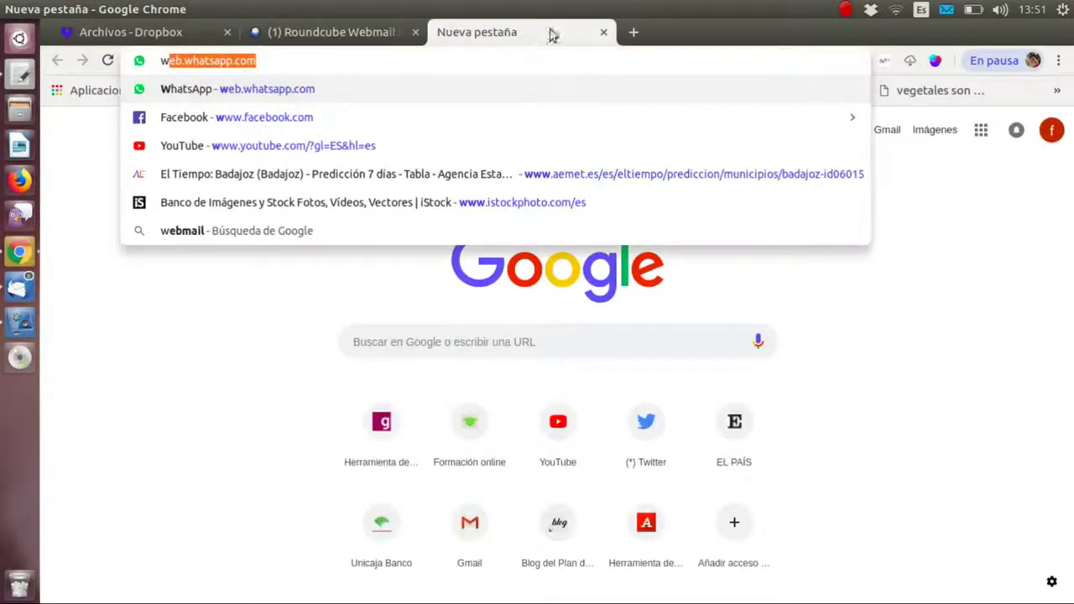
left_click(603, 32)
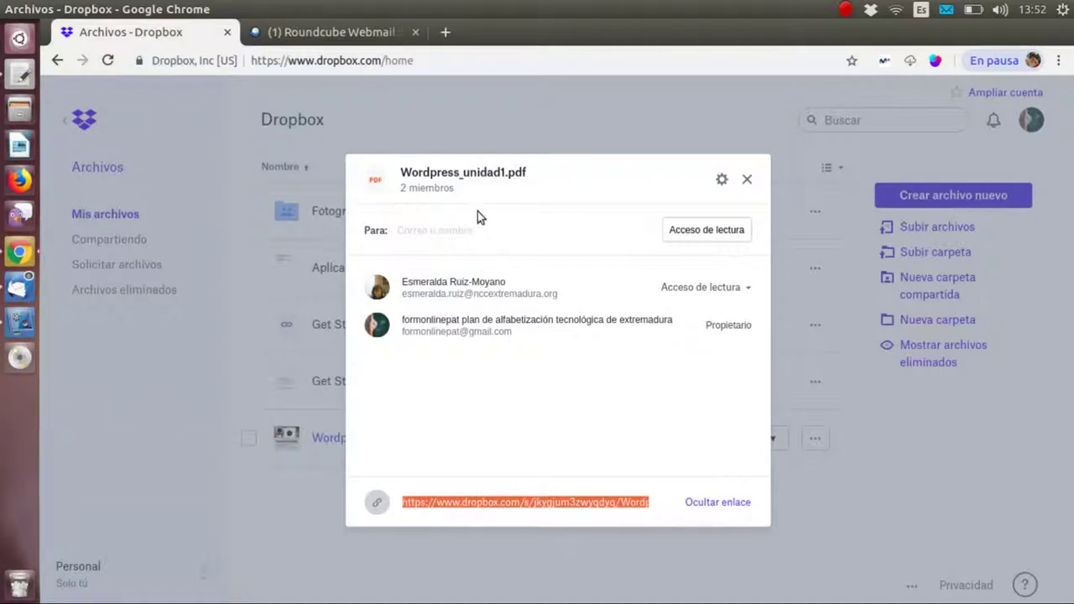
- Check the Archivos, Enlaces and Carpetas tabs under Compartiendo, then return to Inicio
left_click(747, 181)
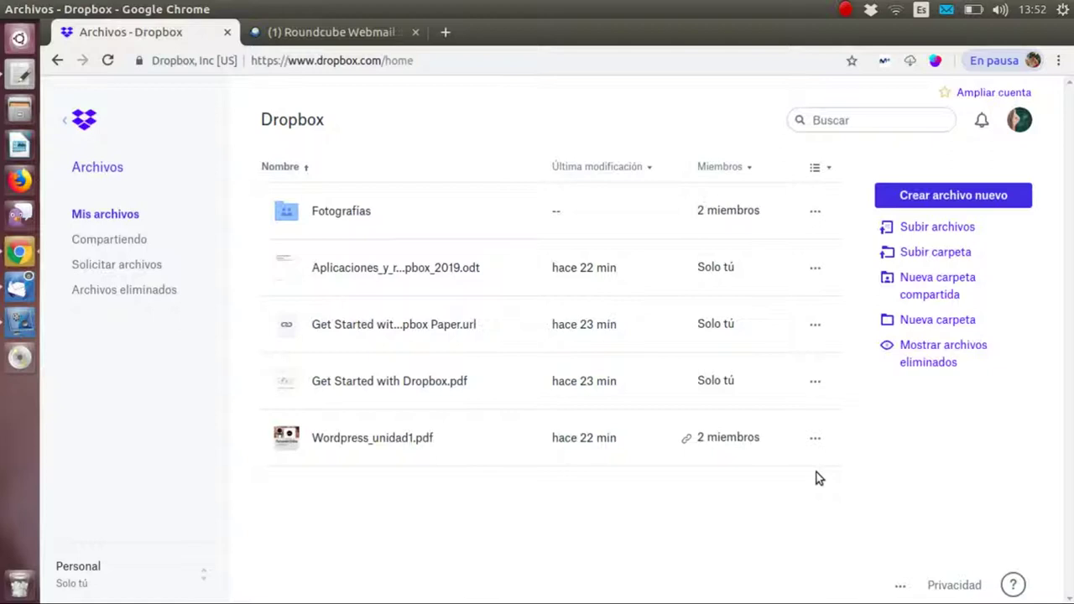
left_click(134, 241)
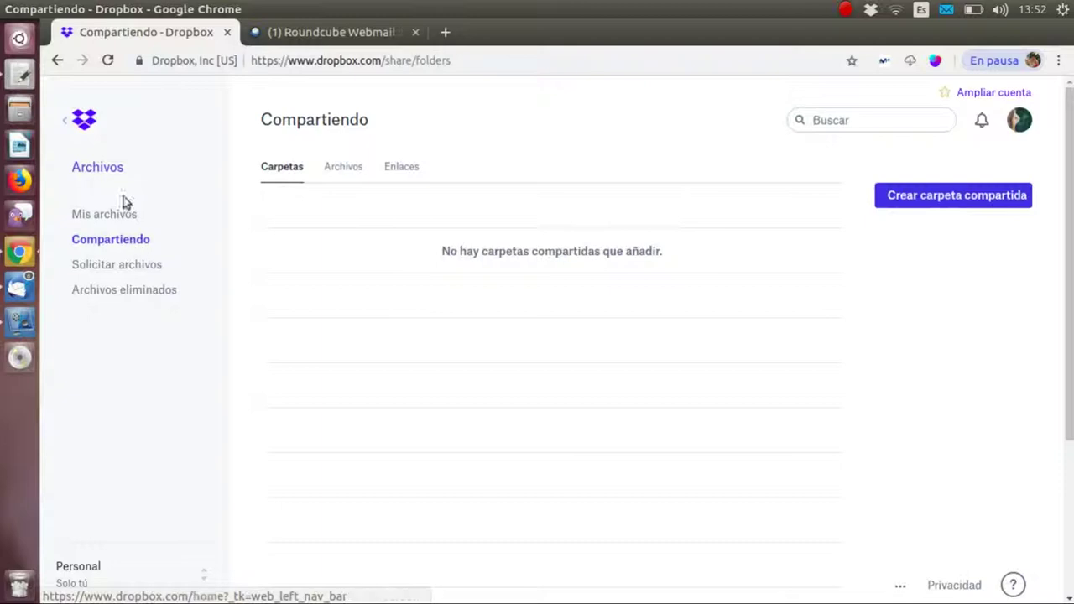
left_click(337, 172)
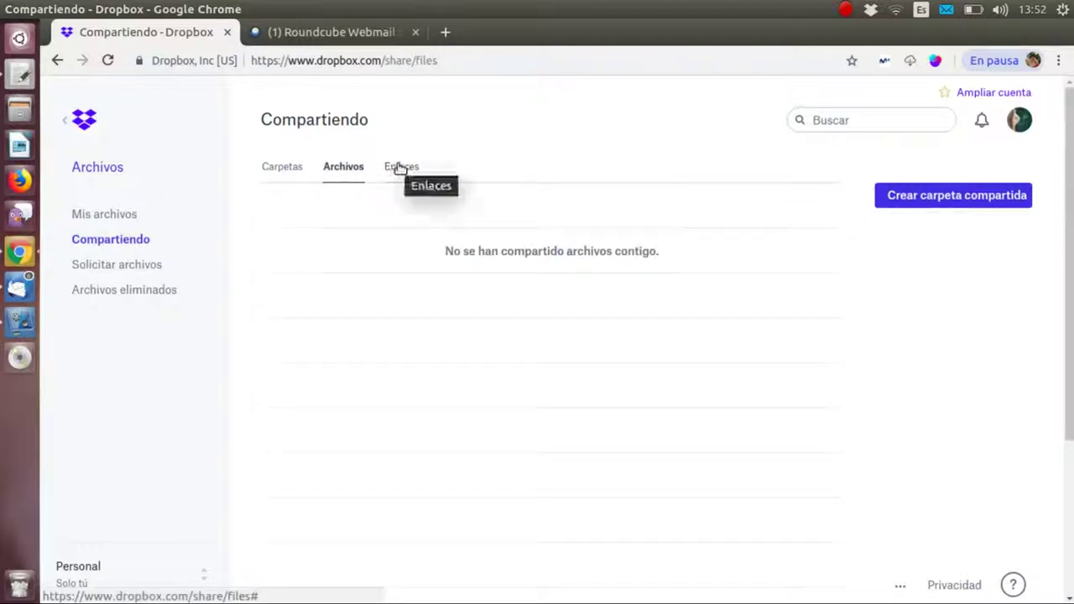
left_click(391, 168)
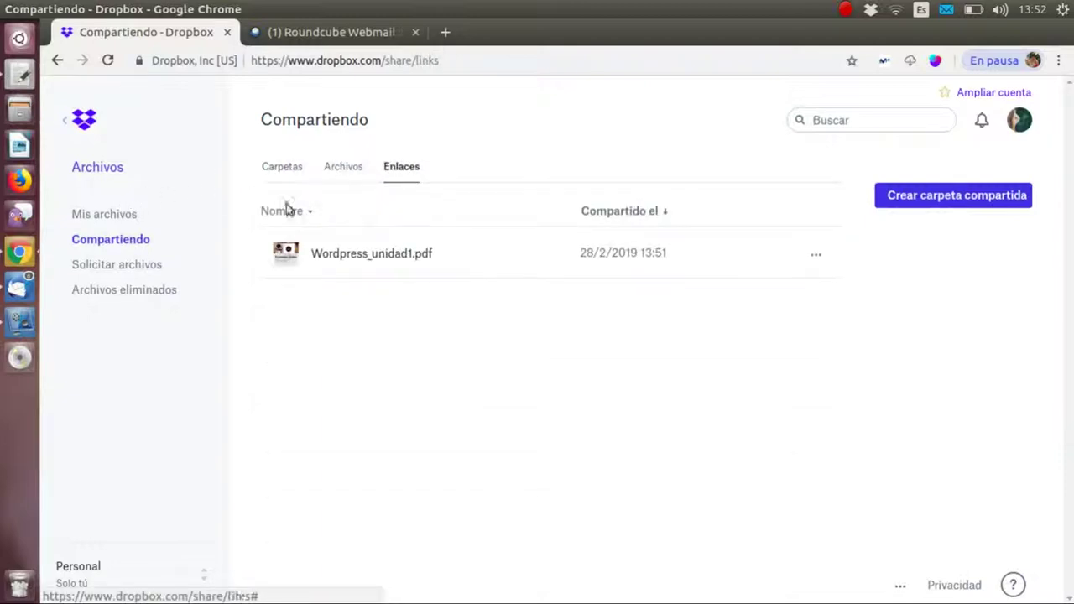
left_click(279, 180)
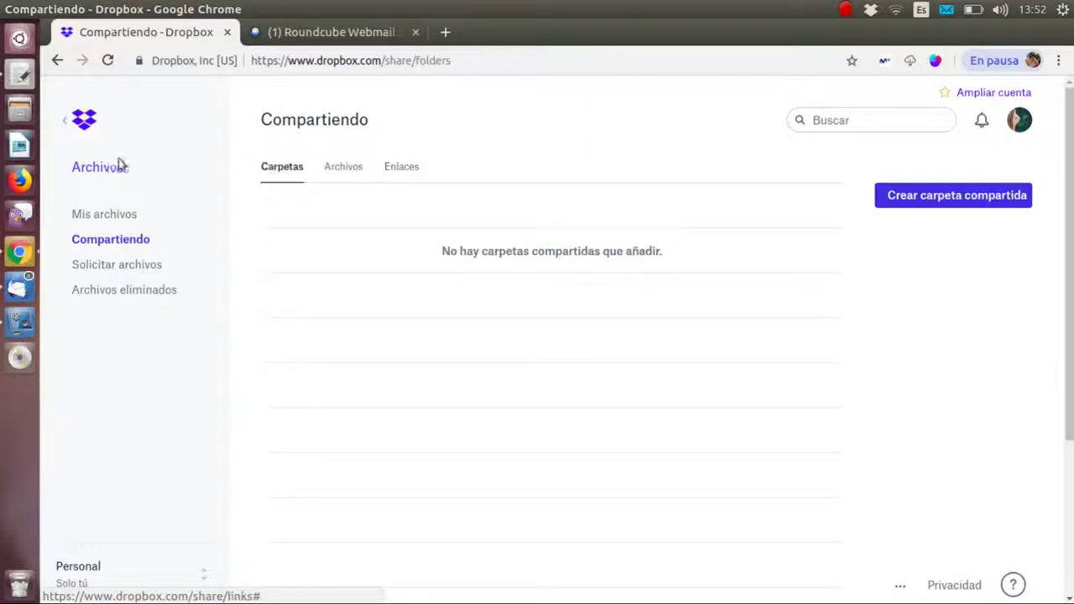
left_click(107, 216)
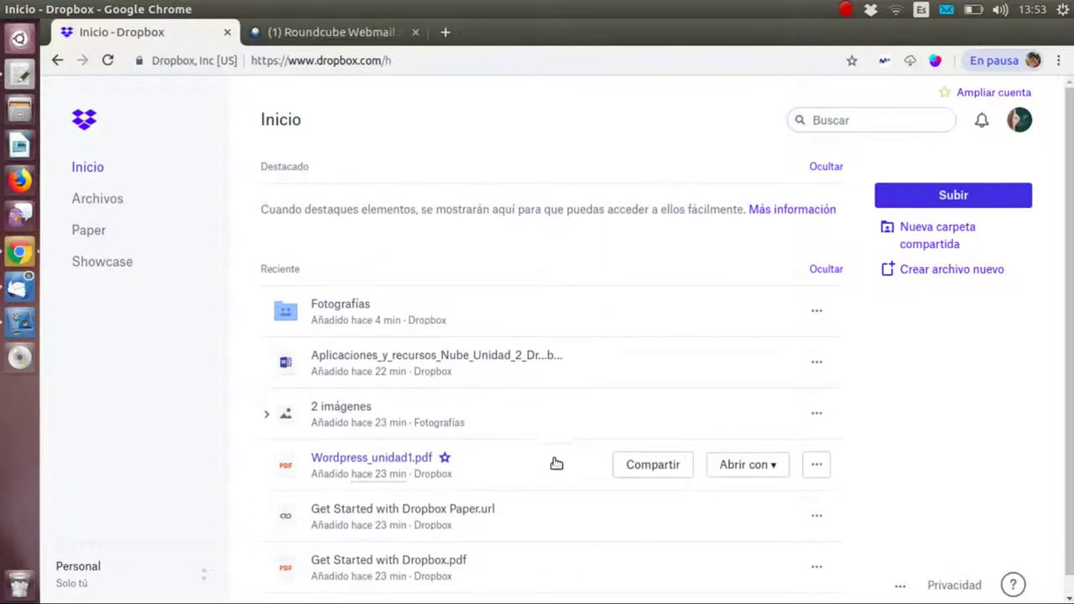
- Preview Aplicaciones_y_recursos_Nube_Unidad_2_Dropbox_2019.odt from Archivos and show its Abrir con app choices
left_click(100, 202)
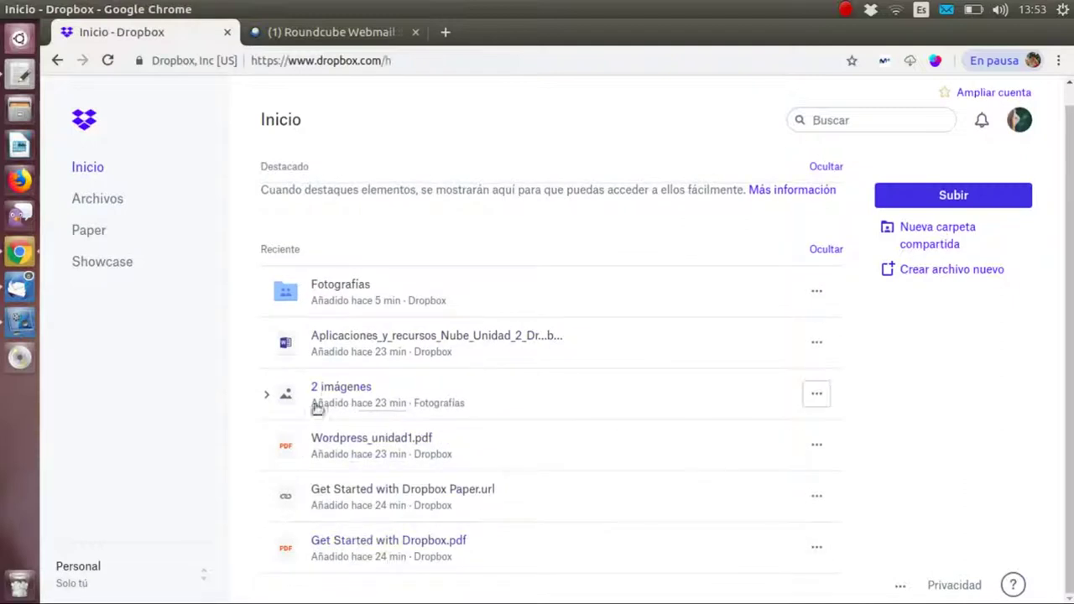
left_click(387, 338)
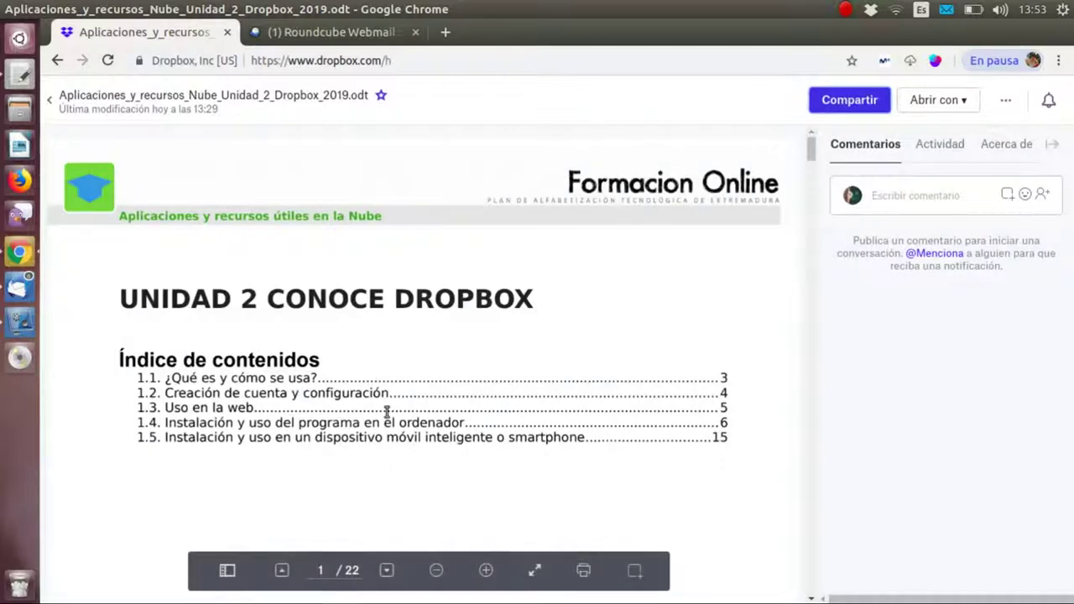
left_click(57, 61)
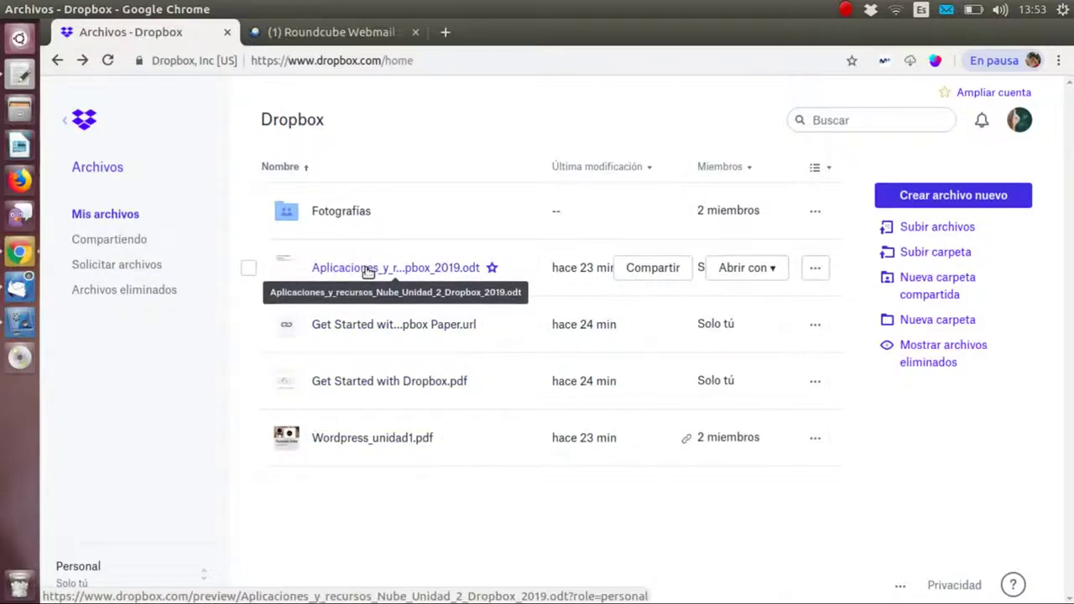
left_click(368, 269)
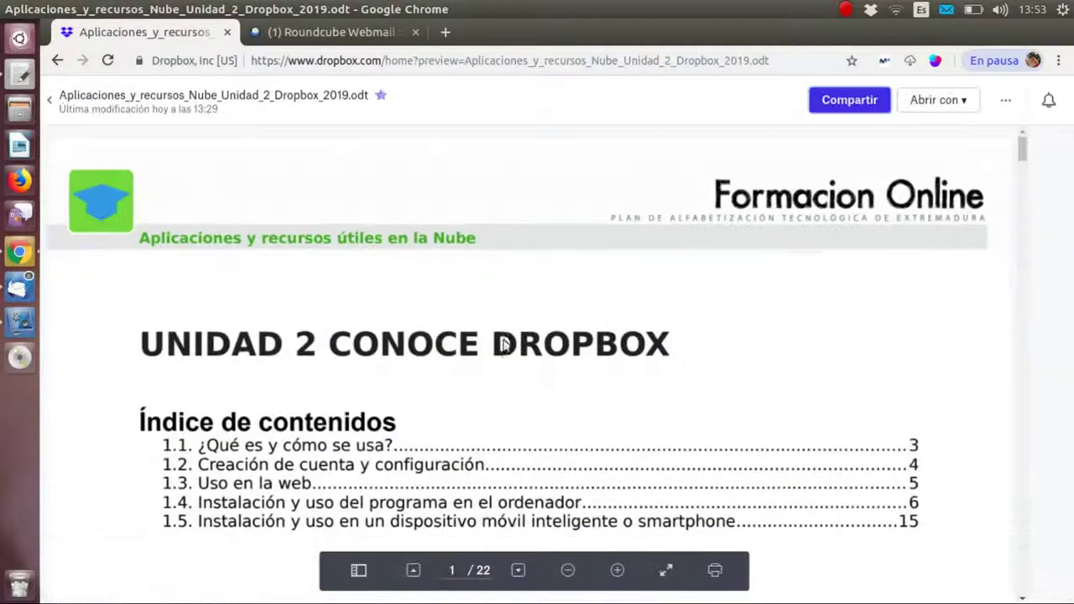
left_click(965, 103)
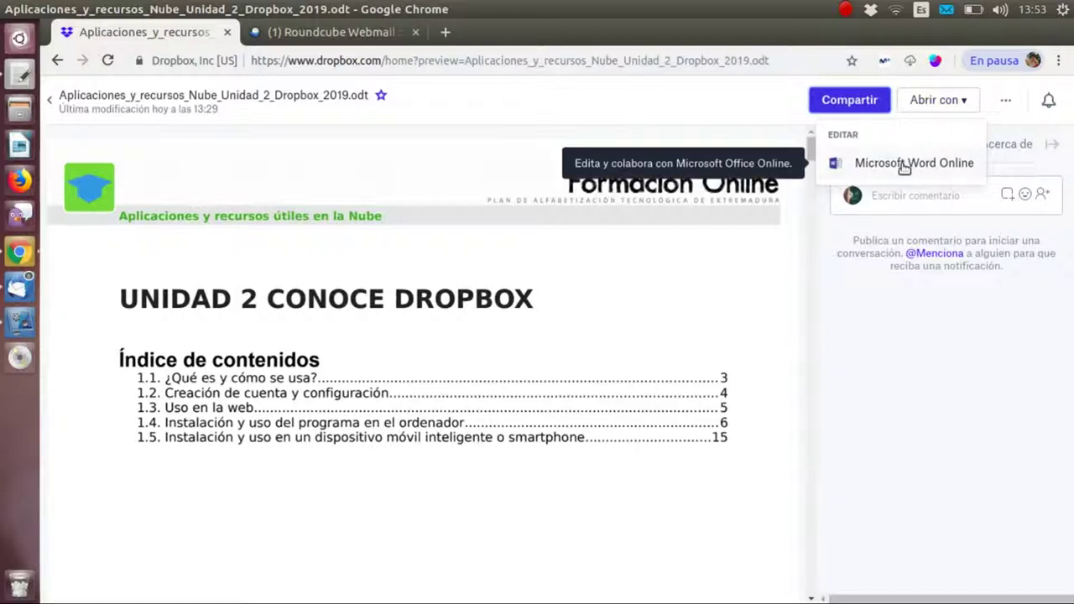
- Open the document in Microsoft Word Online, allowing Office Online access to Dropbox files
left_click(904, 164)
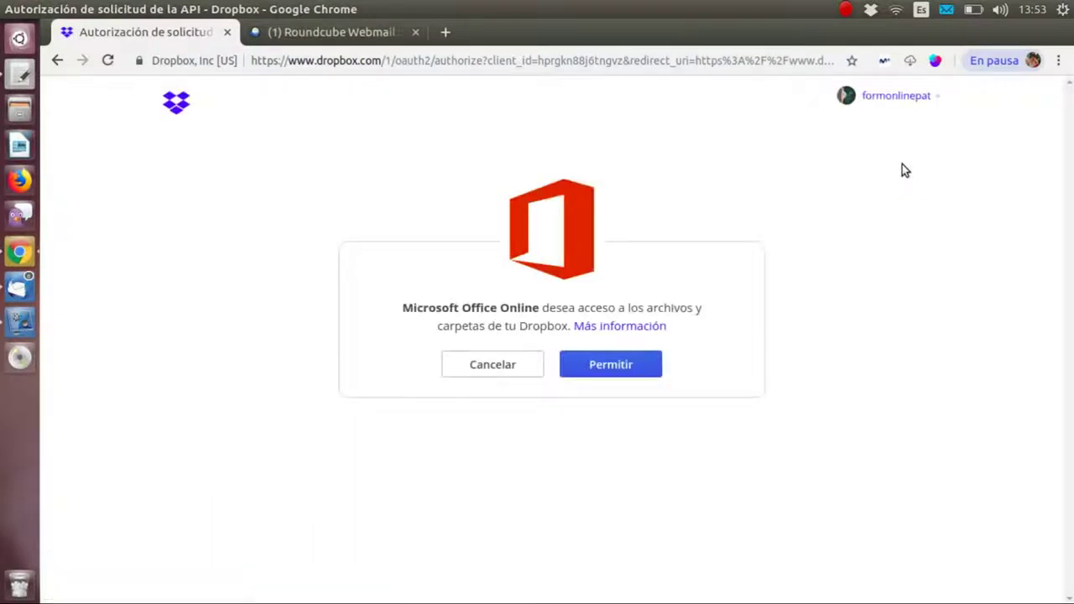
left_click(601, 369)
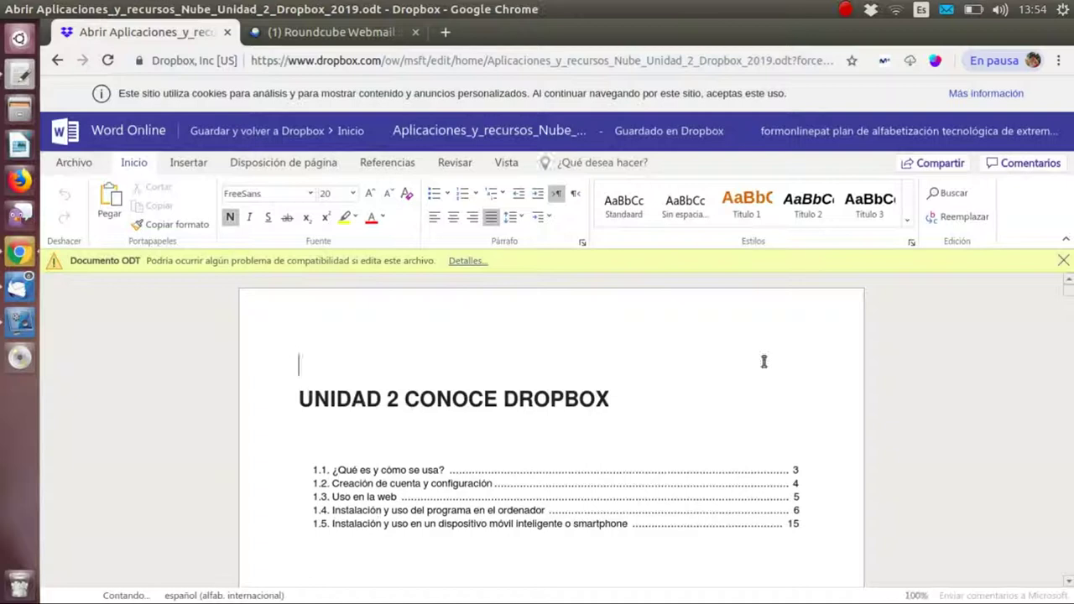
scroll(765, 364, "down", 7)
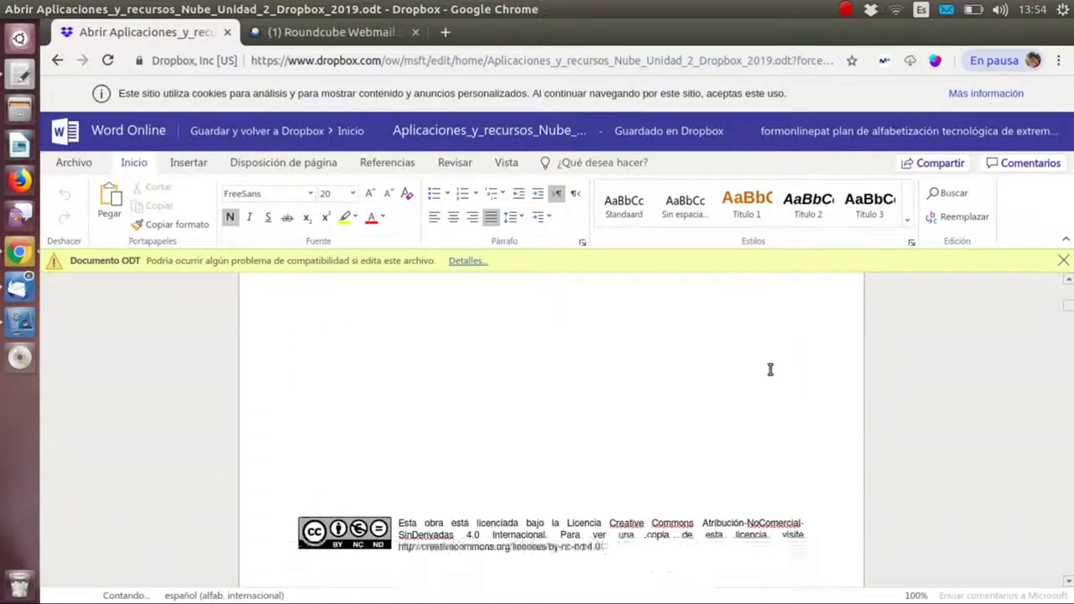
scroll(768, 366, "down", 10)
scroll(766, 363, "down", 5)
- Scroll through the UNIDAD 2 pages, then go back to the Office Online access page
left_click(585, 437)
scroll(690, 434, "up", 15)
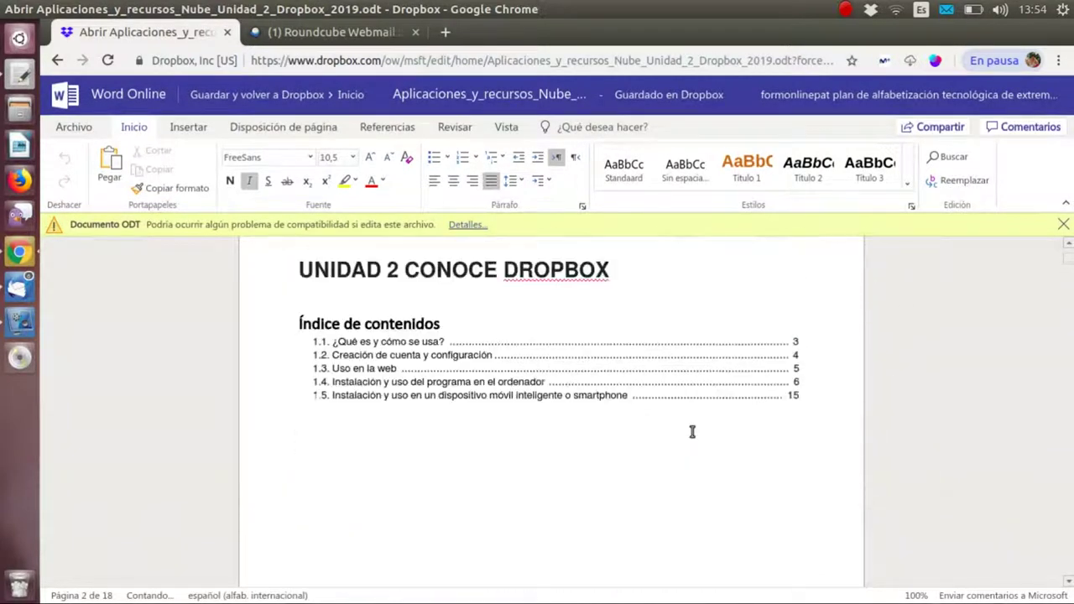
scroll(693, 433, "up", 2)
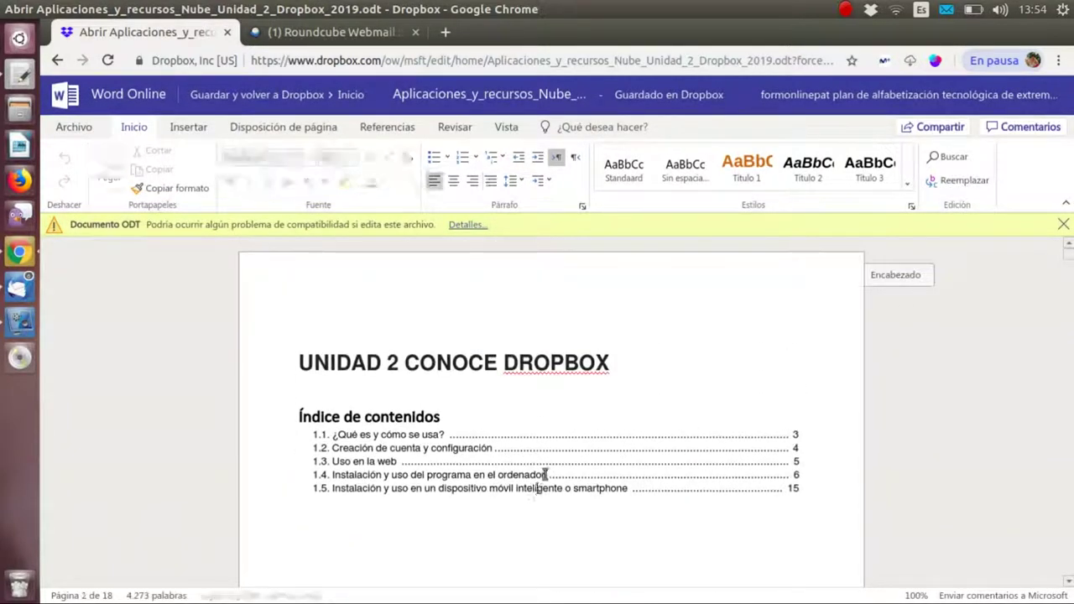
scroll(567, 480, "down", 10)
scroll(567, 480, "down", 15)
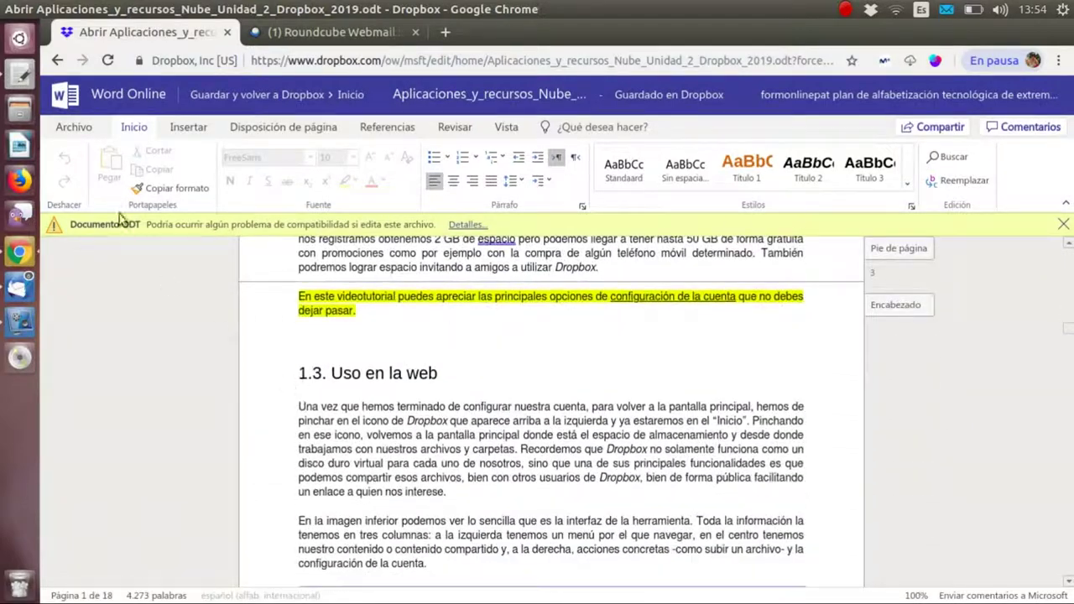
left_click(59, 63)
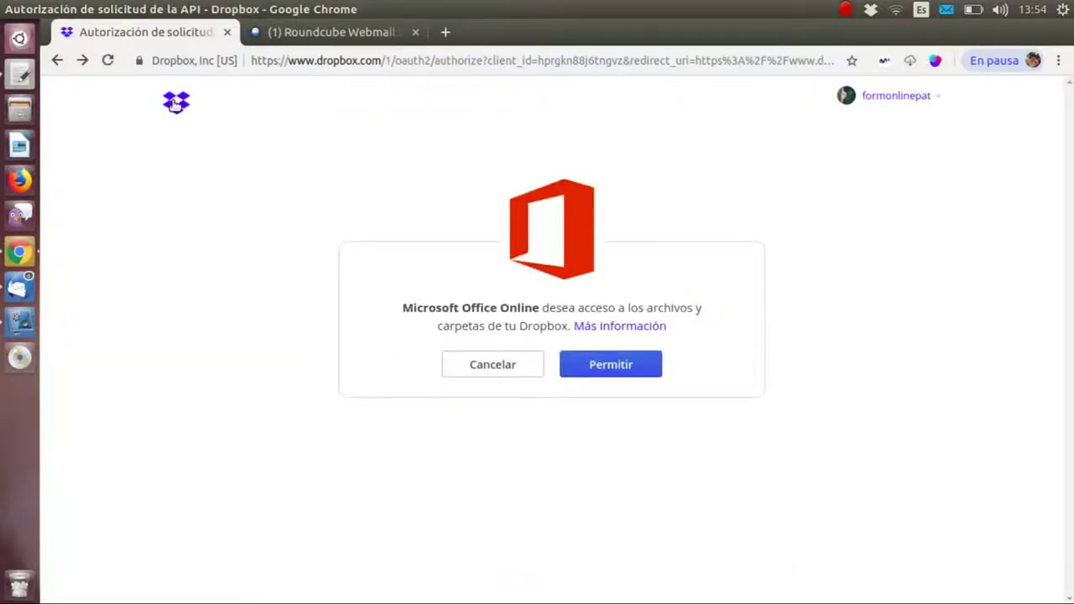
- Go to the Dropbox Inicio page via the logo, then to the Paper section
left_click(174, 103)
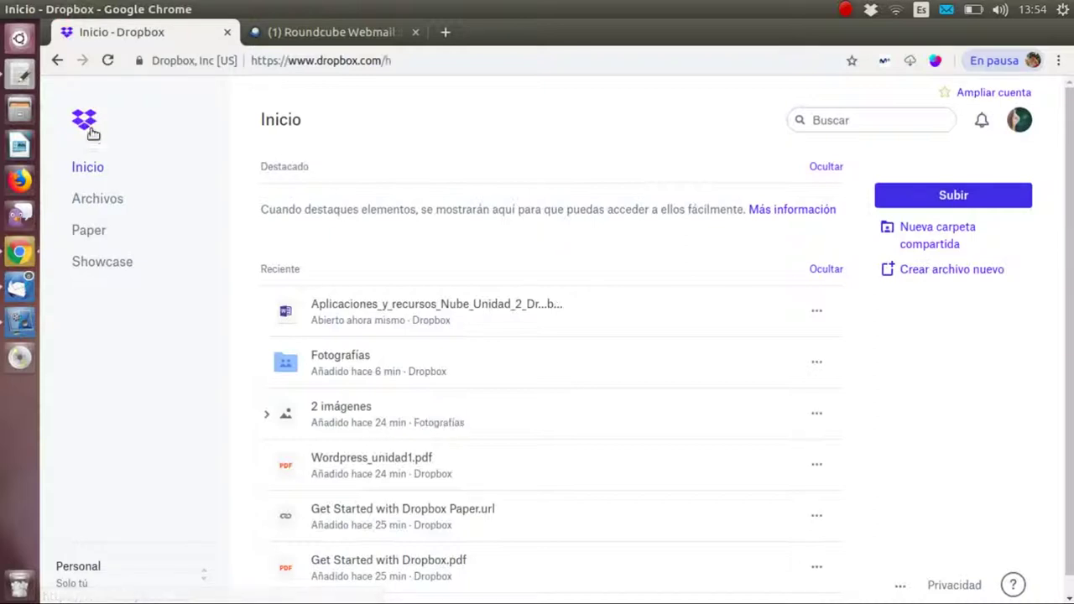
left_click(98, 233)
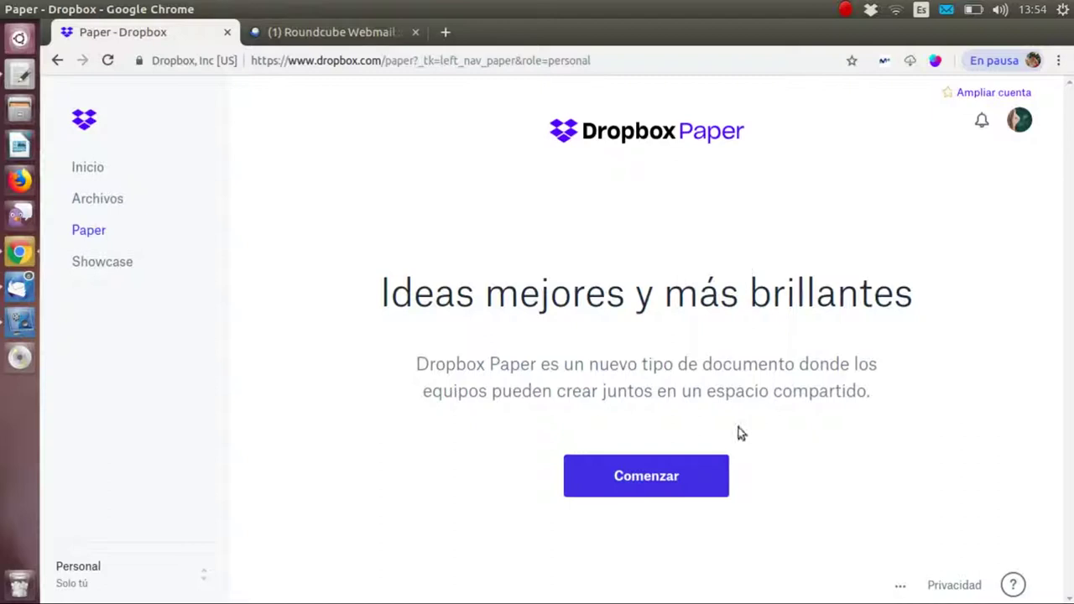
- Start a Paper doc, retitle it 'Mi documento nuevo' and type 'Hola!! Estamos trabajando co'
left_click(648, 464)
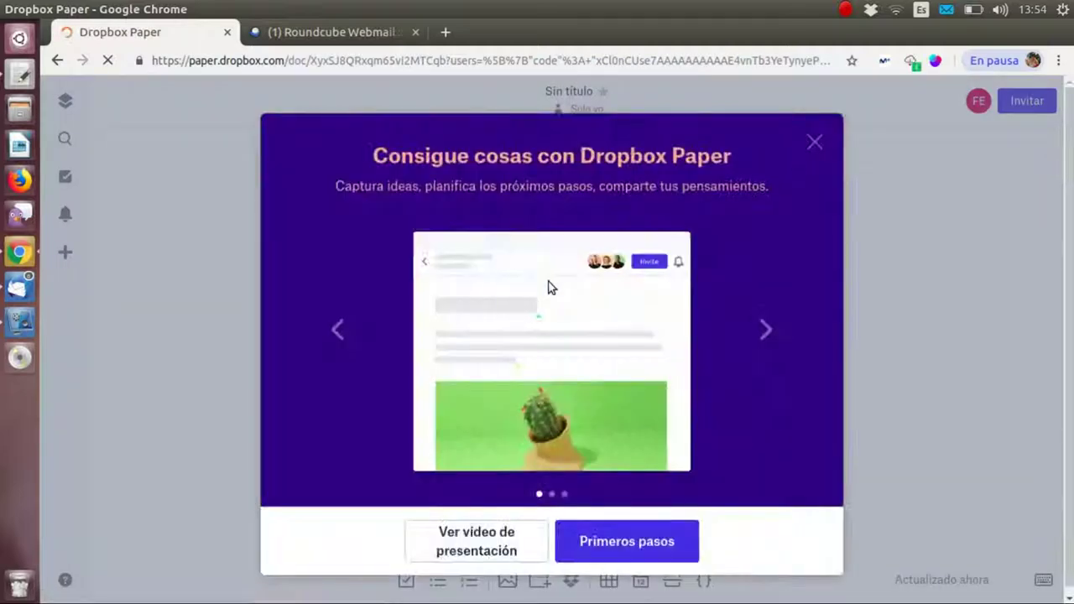
left_click(814, 145)
left_click(381, 374)
type("vzkñzflvm")
key("BackSpace")
key("BackSpace")
key("BackSpace")
key("BackSpace")
key("BackSpace")
key("BackSpace")
key("BackSpace")
key("BackSpace")
key("BackSpace")
key("BackSpace")
key("BackSpace")
key("BackSpace")
key("BackSpace")
key("BackSpace")
key("BackSpace")
key("BackSpace")
key("BackSpace")
key("BackSpace")
key("BackSpace")
key("BackSpace")
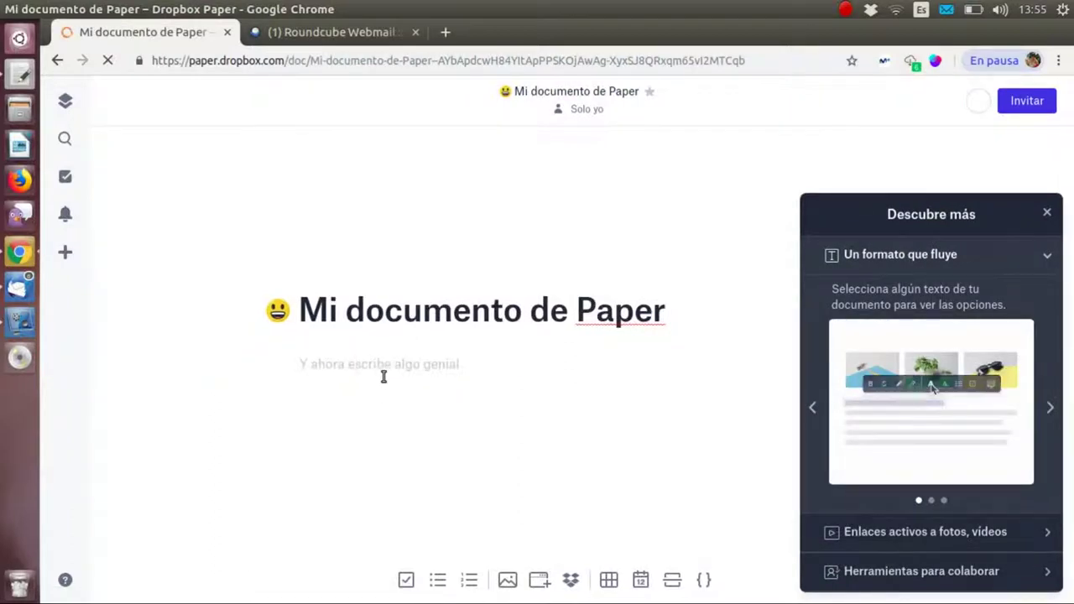
left_click_drag(691, 318, 538, 313)
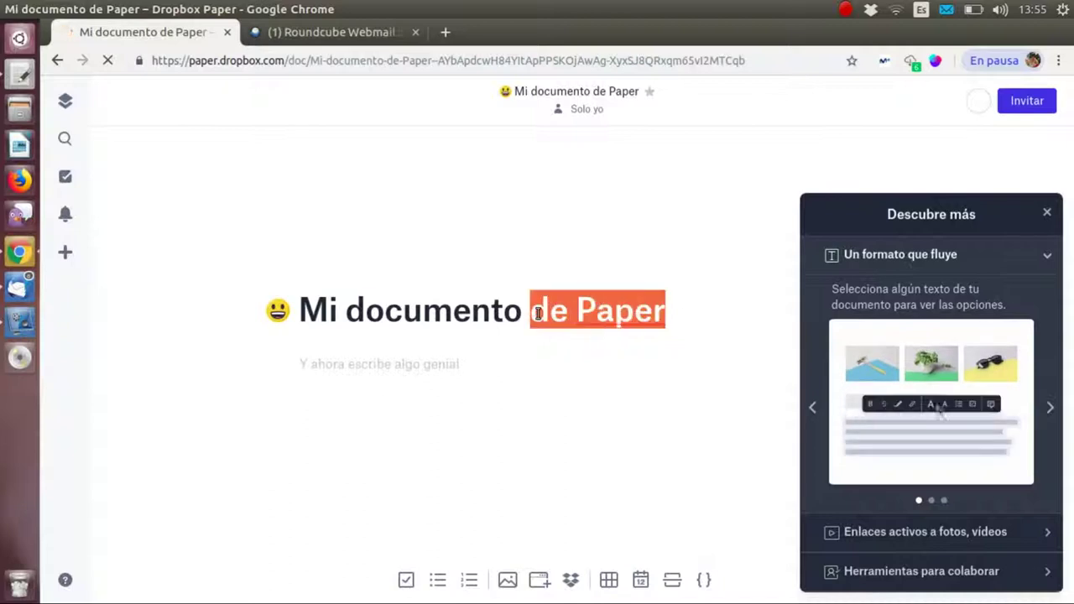
type("nuevo")
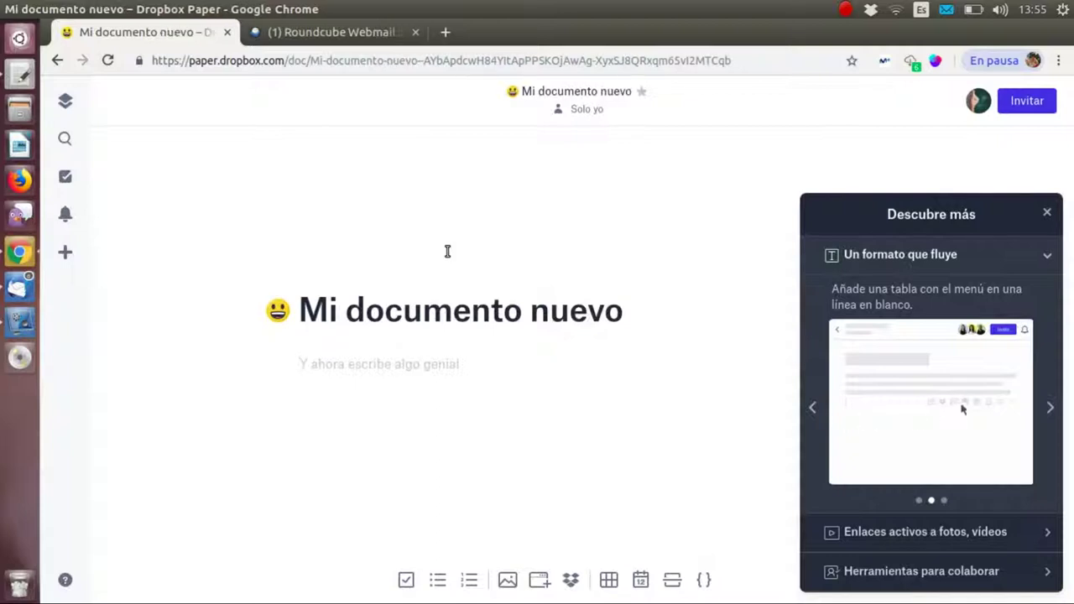
type("Hola!! Estamos trabajando con dropbox")
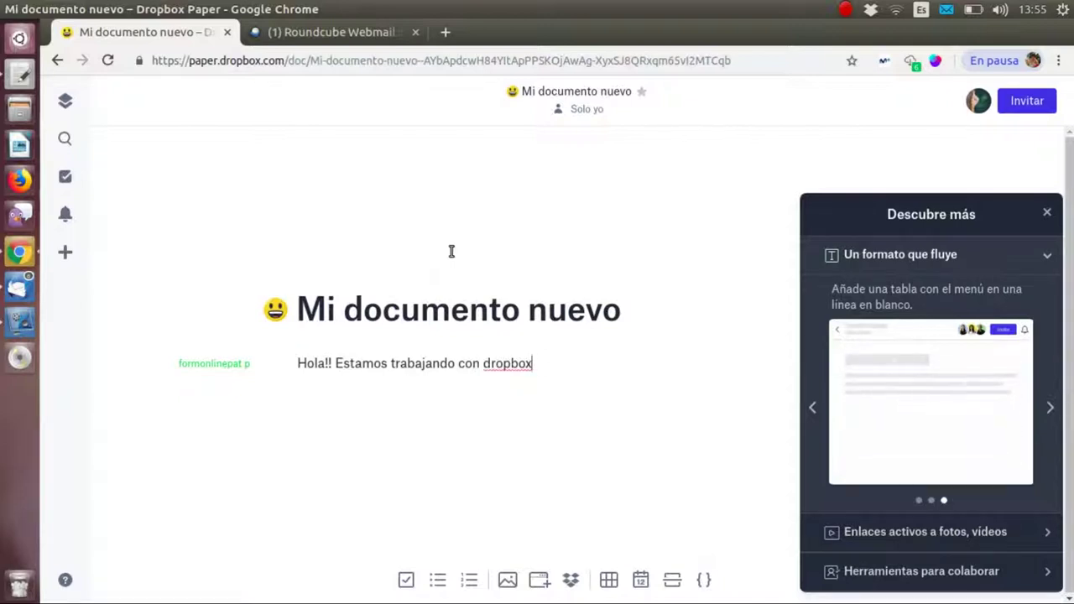
- Add the colleague as an invitee to Mi documento nuevo
left_click(1024, 104)
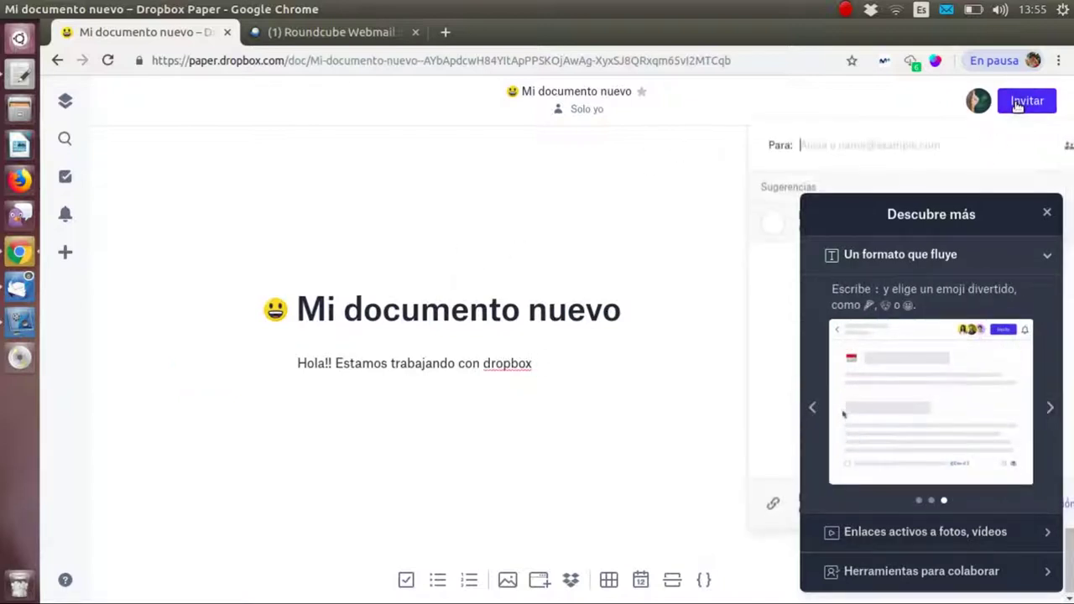
left_click(1047, 213)
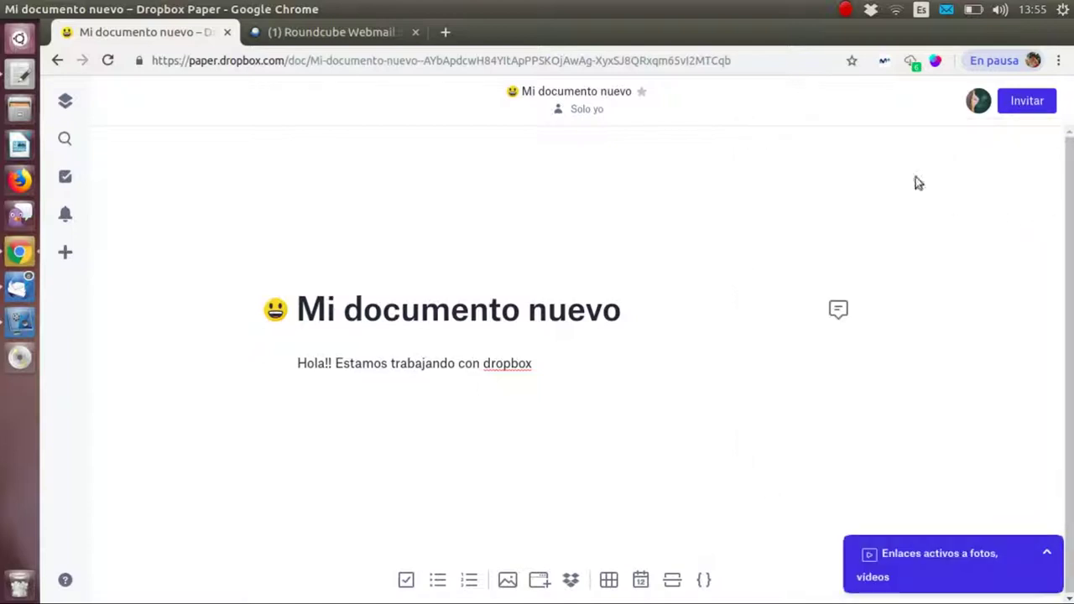
left_click(1048, 103)
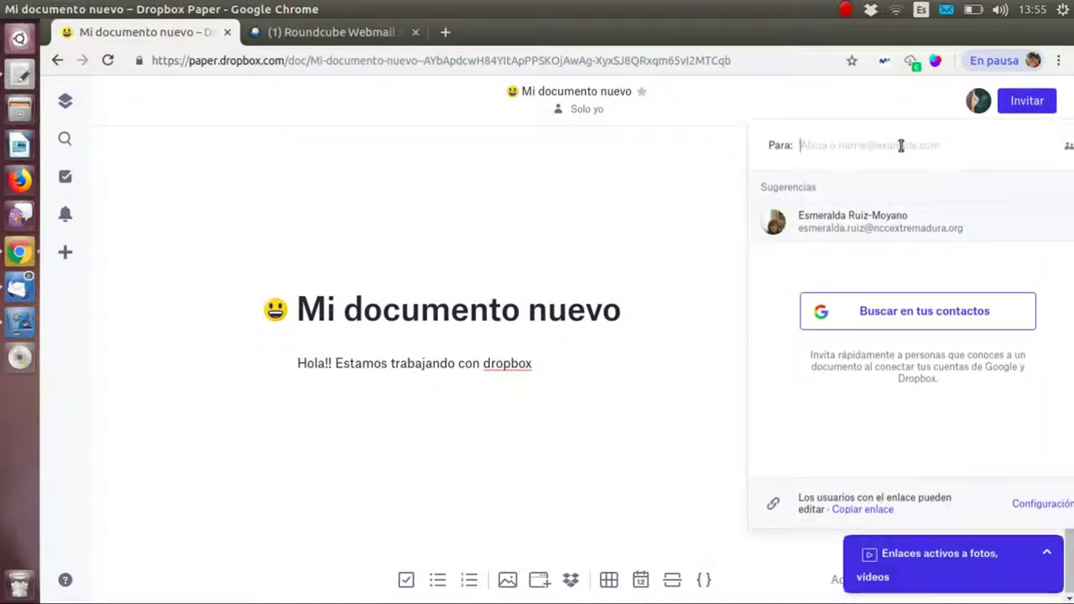
type("esmera")
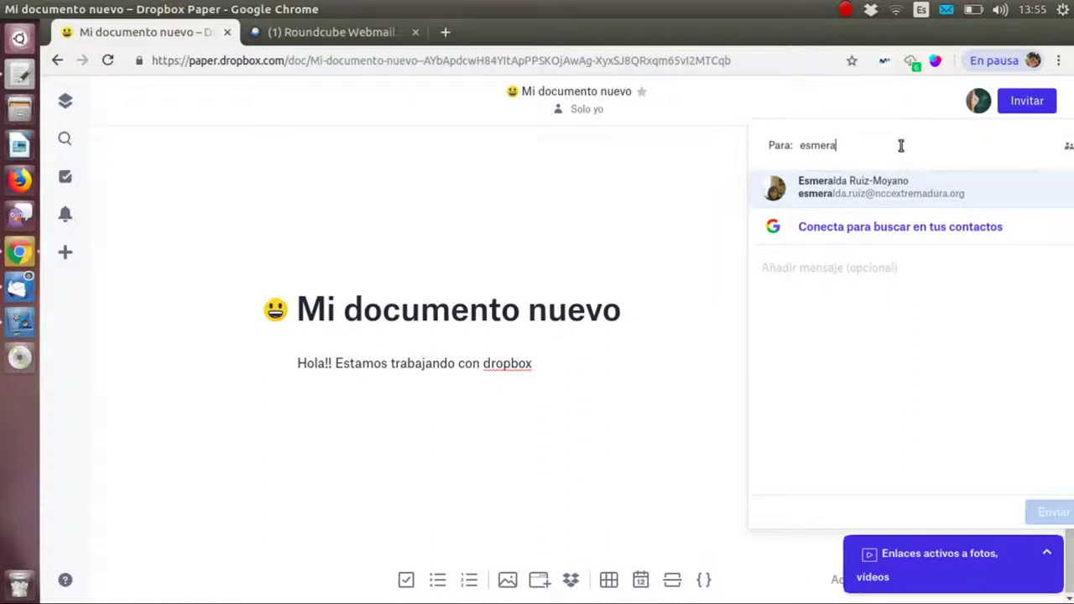
left_click(893, 191)
- Send the invitation with 'puede editar' permission, then switch to the Roundcube tab
left_click(1063, 151)
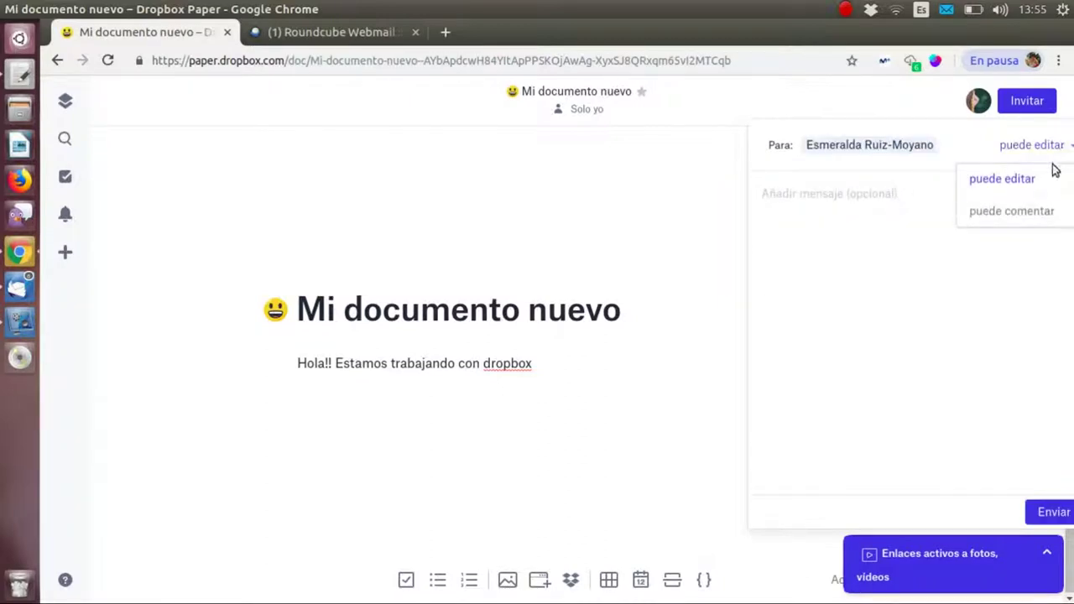
left_click(1045, 176)
left_click(1056, 150)
left_click(1044, 191)
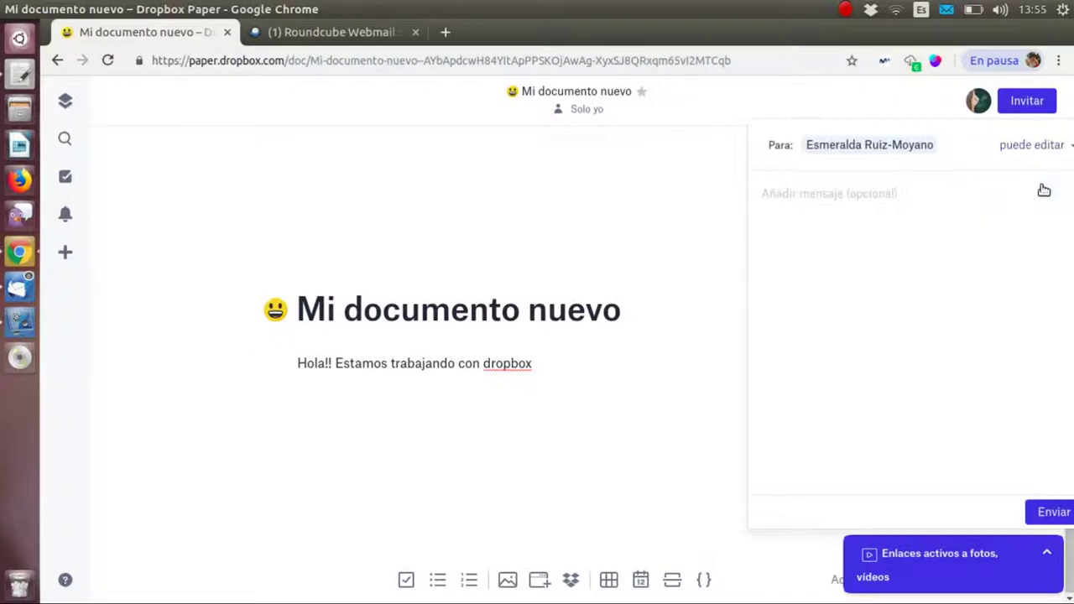
left_click(1047, 512)
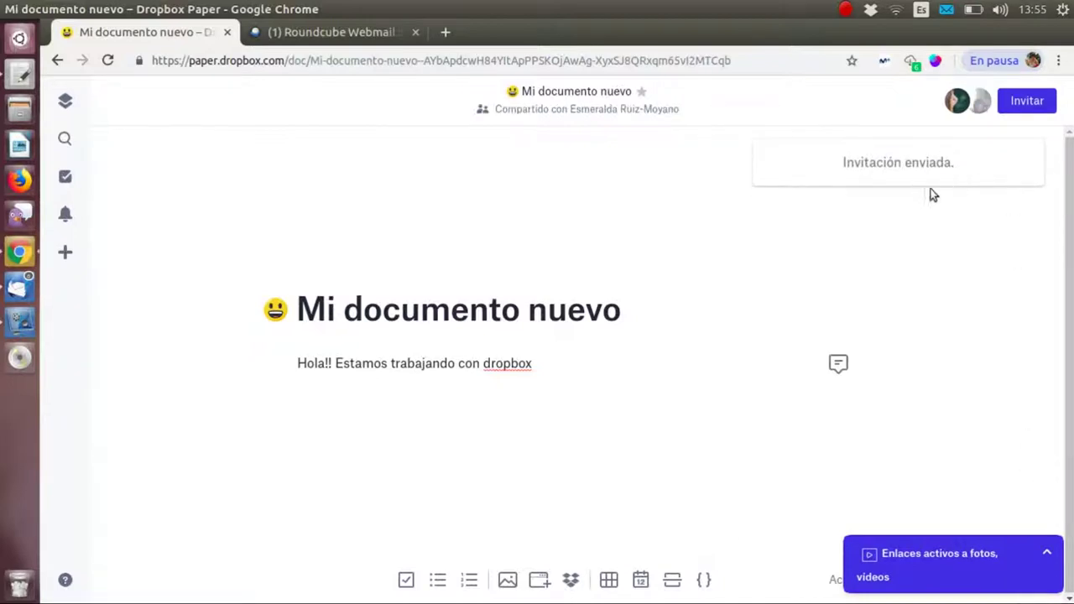
left_click(285, 34)
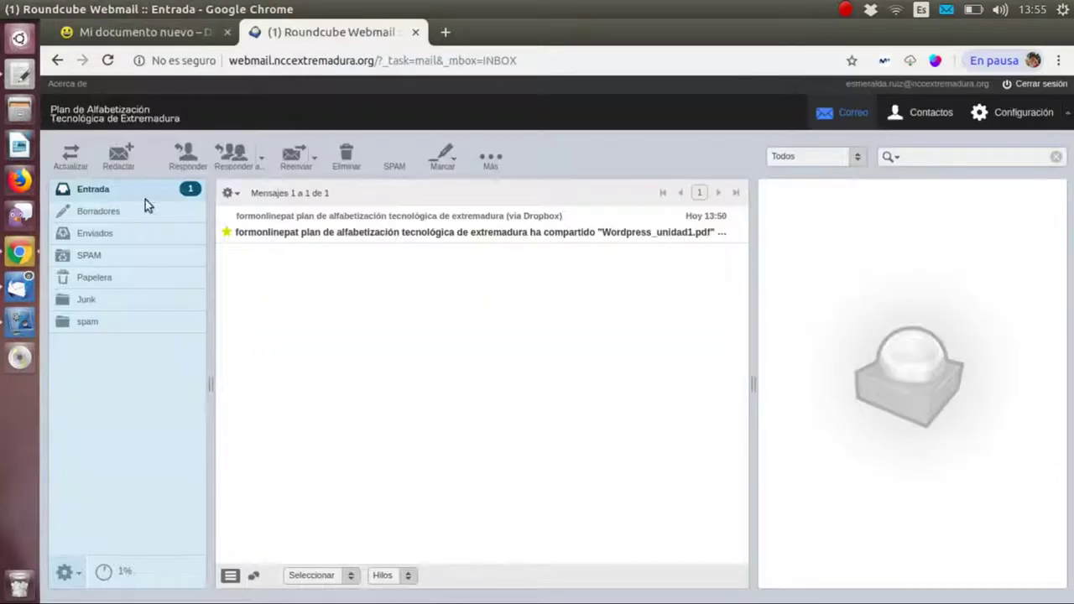
- Open the Dropbox share e-mail in the inbox and follow 'Ver archivo' to Wordpress_unidad1.pdf
left_click(110, 186)
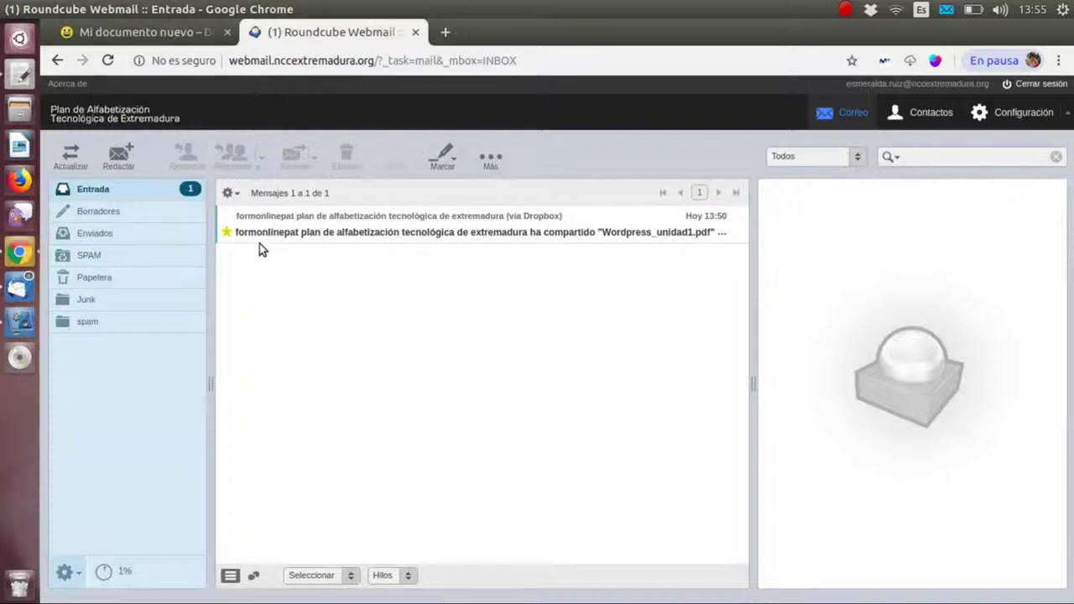
left_click(157, 191)
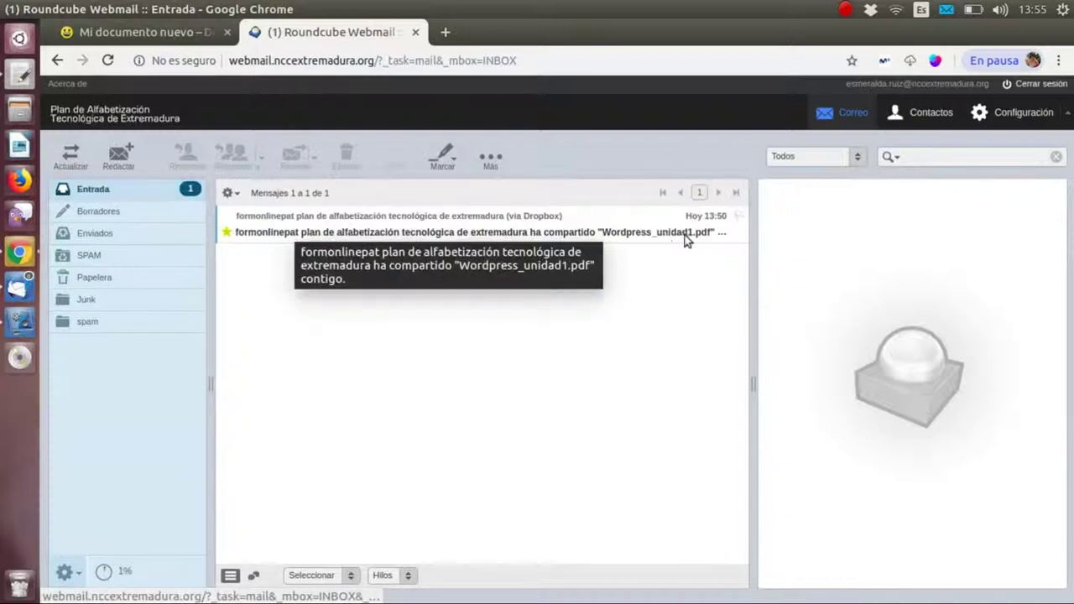
double_click(342, 238)
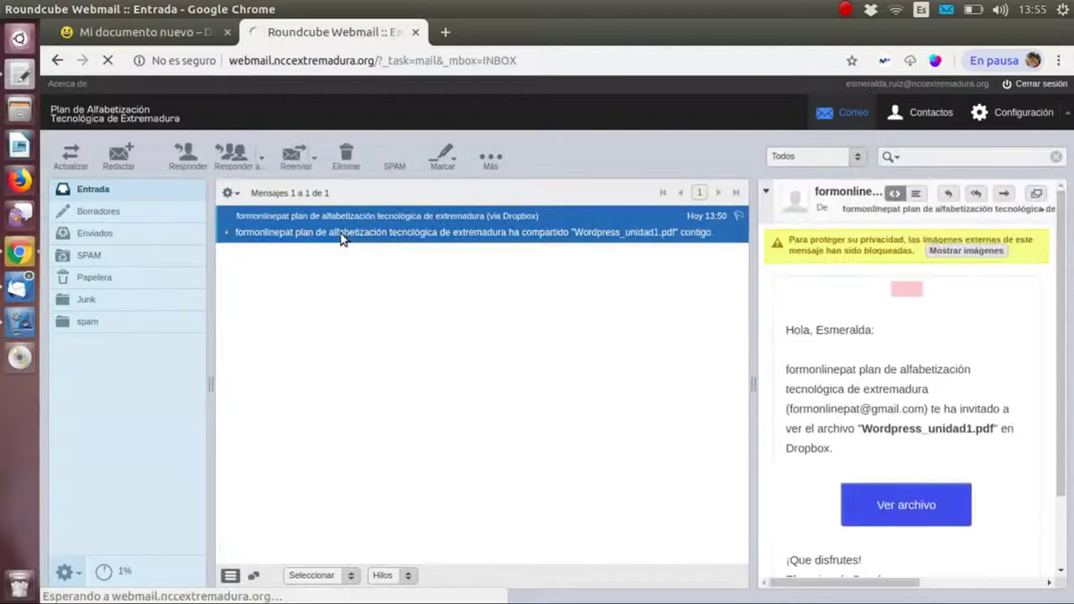
scroll(886, 390, "down", 1)
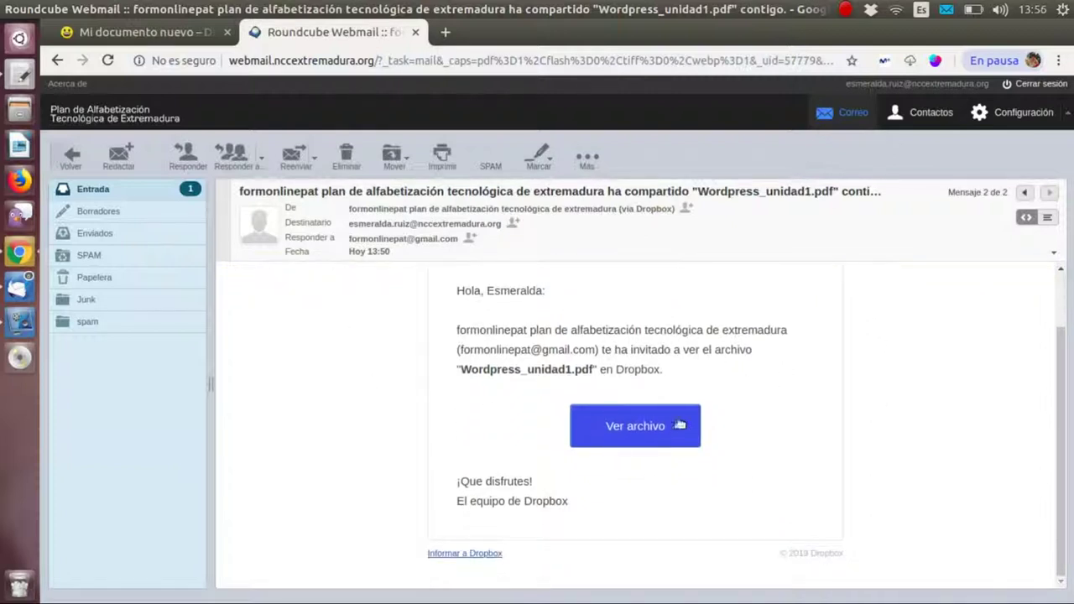
left_click(619, 426)
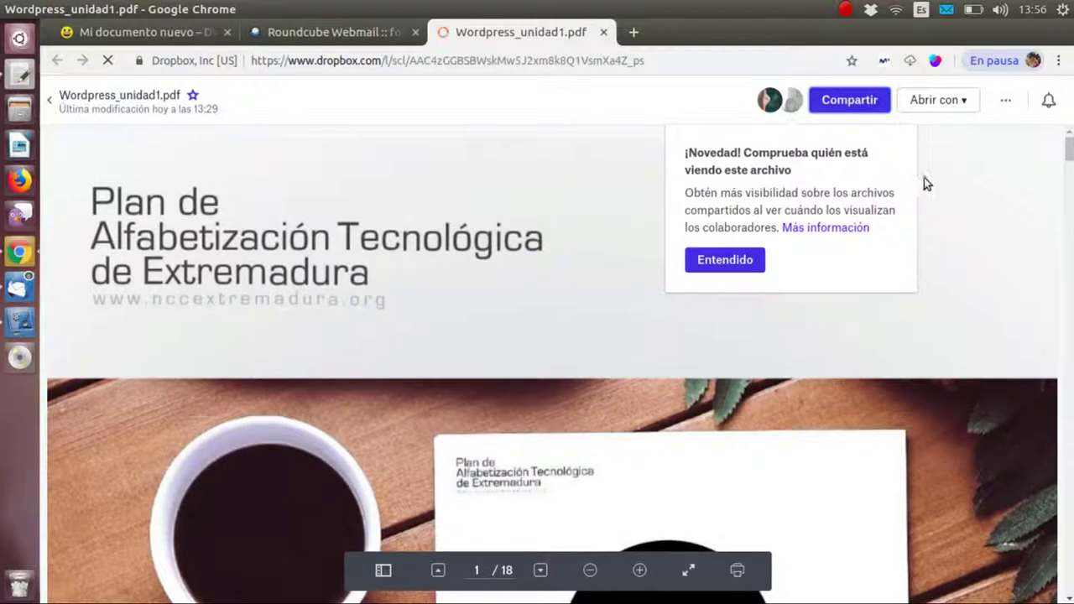
- Scroll the Wordpress_unidad1.pdf preview through to page 3
left_click(744, 261)
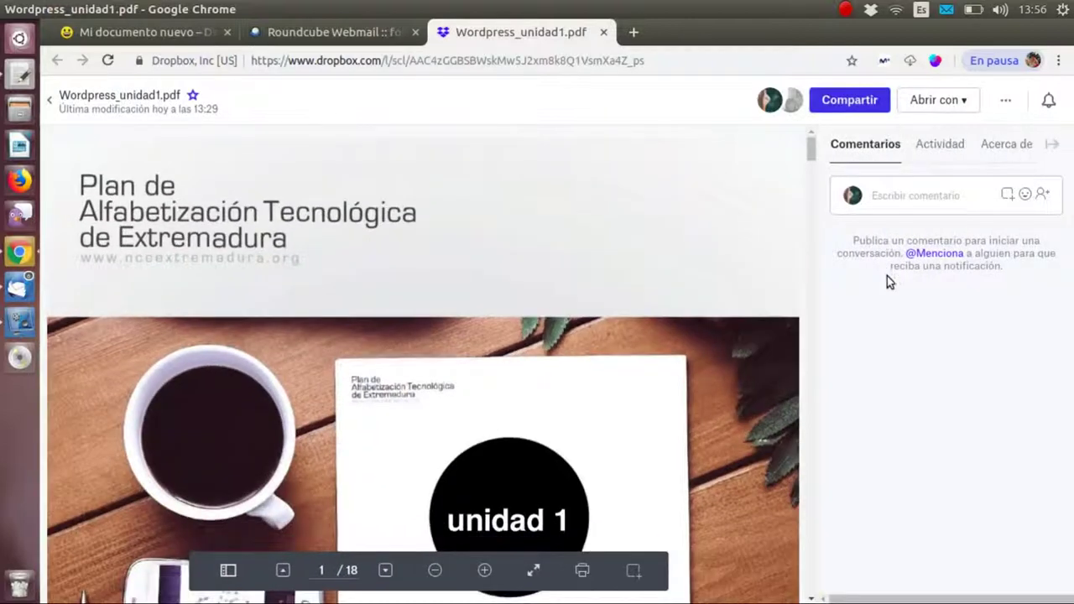
scroll(654, 288, "down", 10)
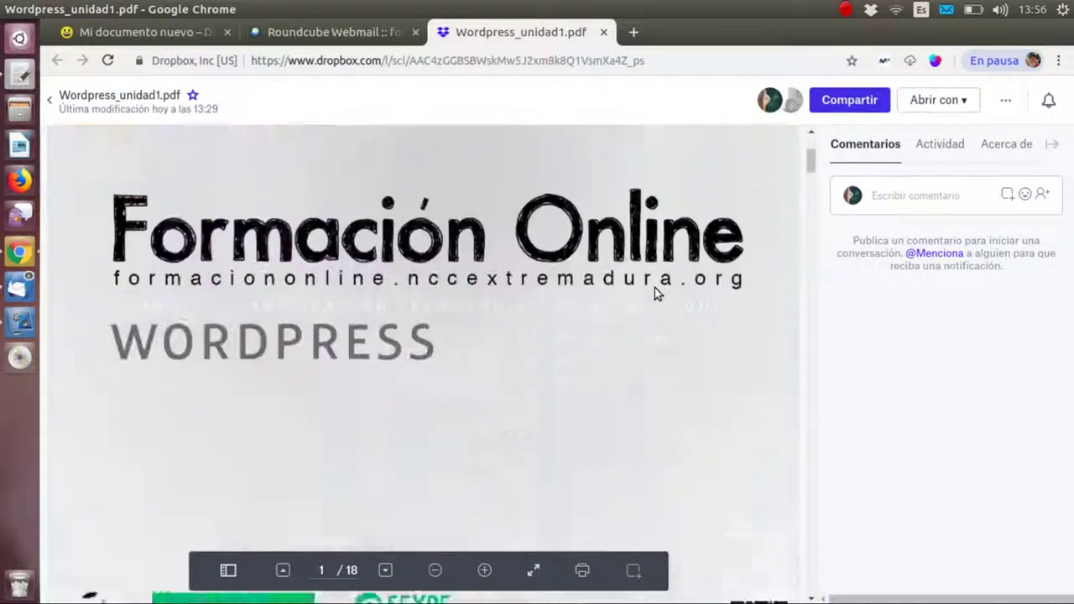
scroll(663, 299, "down", 10)
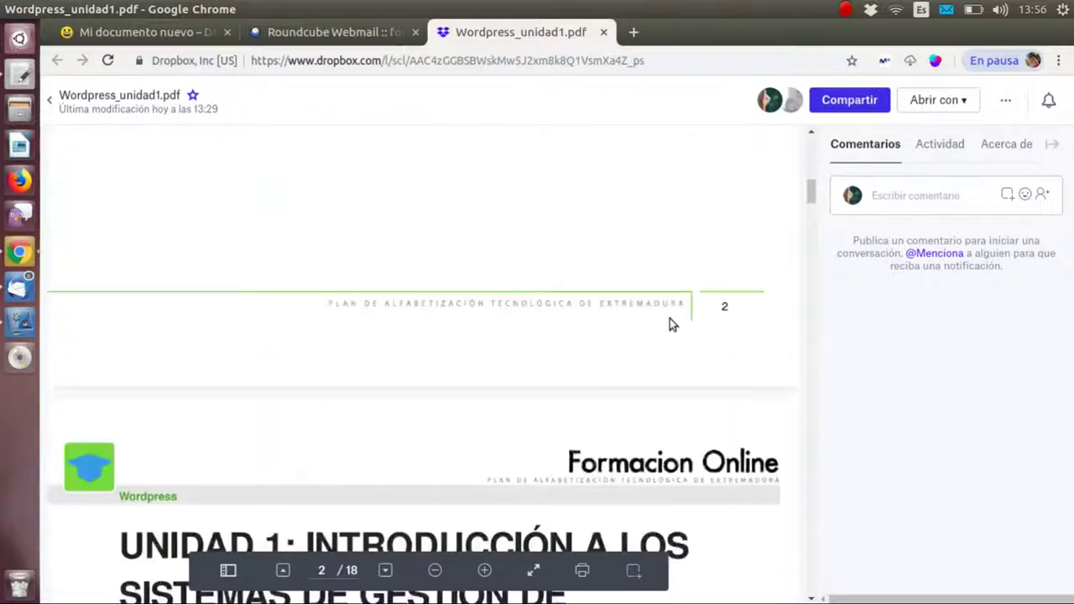
scroll(671, 326, "down", 5)
scroll(663, 319, "up", 4)
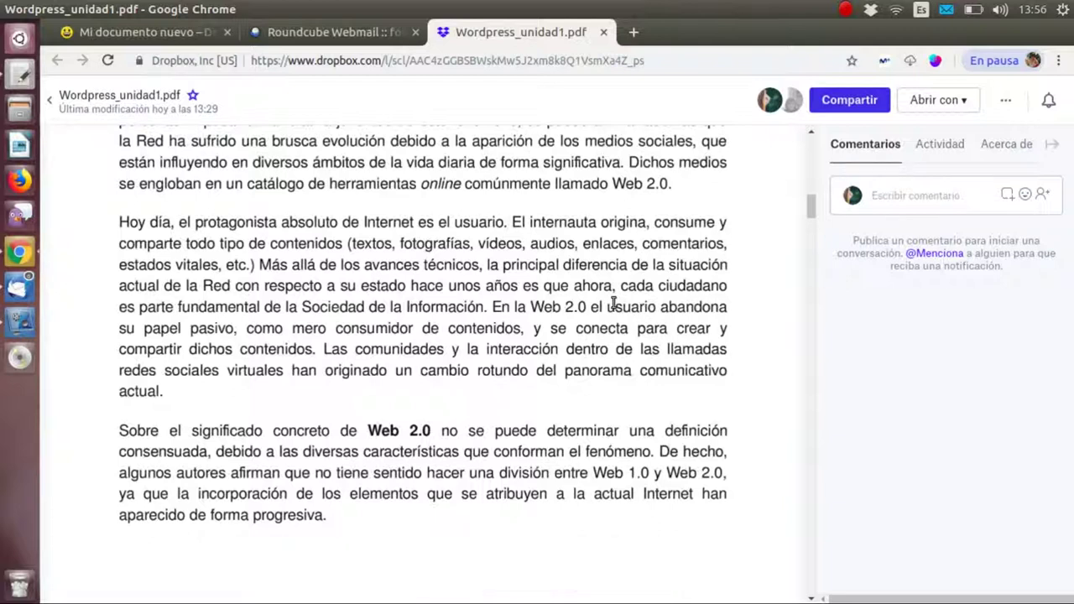
- Type the comment 'hola' on the PDF, then return to the Roundcube invitation e-mail
left_click(896, 194)
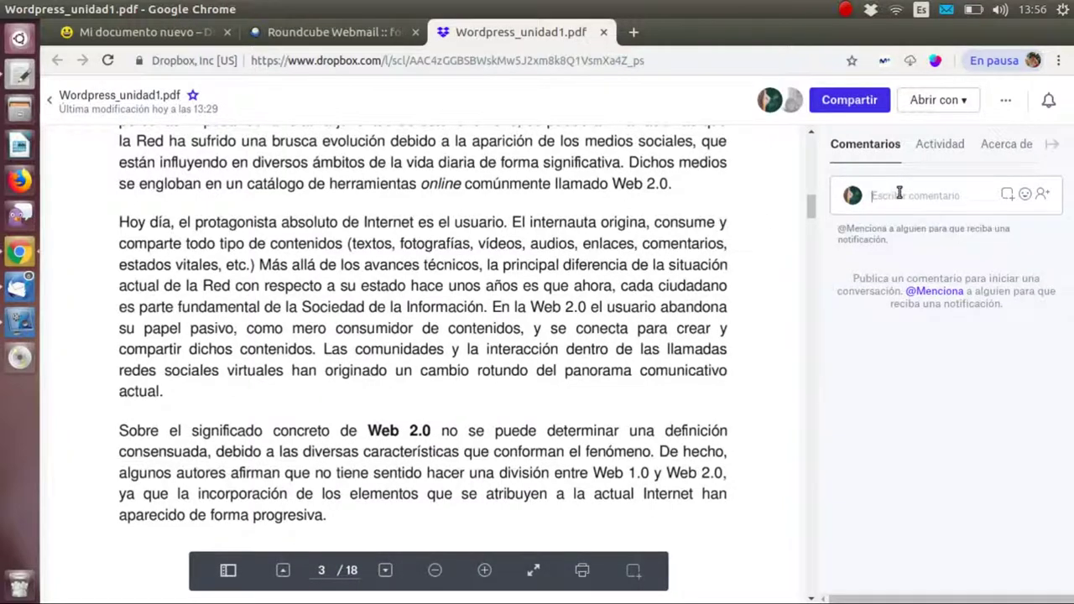
left_click(636, 310)
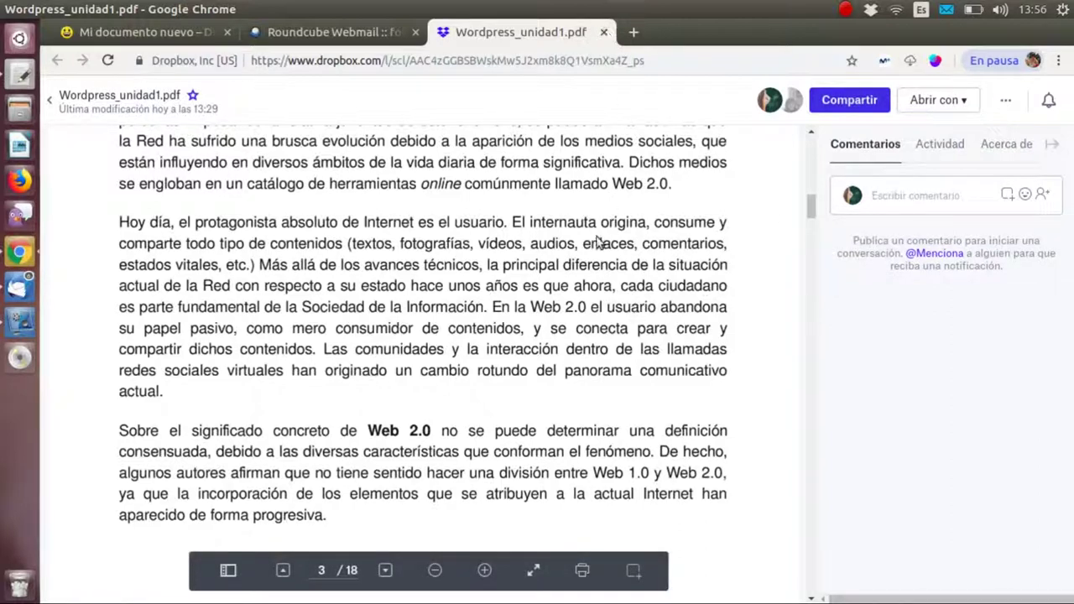
left_click(884, 198)
type("holaaaa")
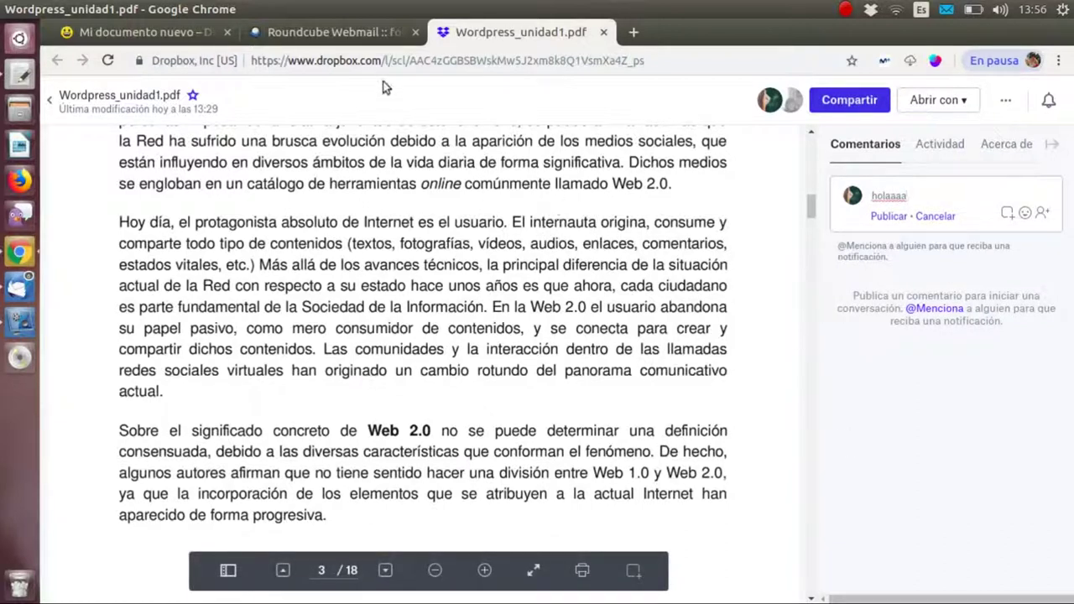
left_click(352, 33)
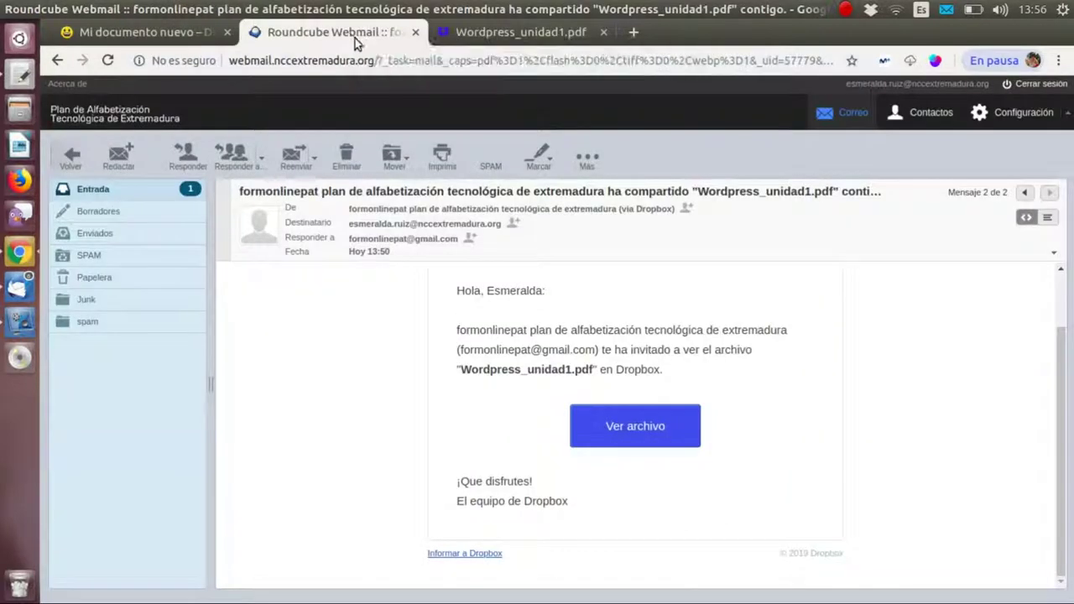
- Open the Dropbox Paper invitation e-mail from the inbox and follow its 'Mi documento nuevo' link
left_click(132, 194)
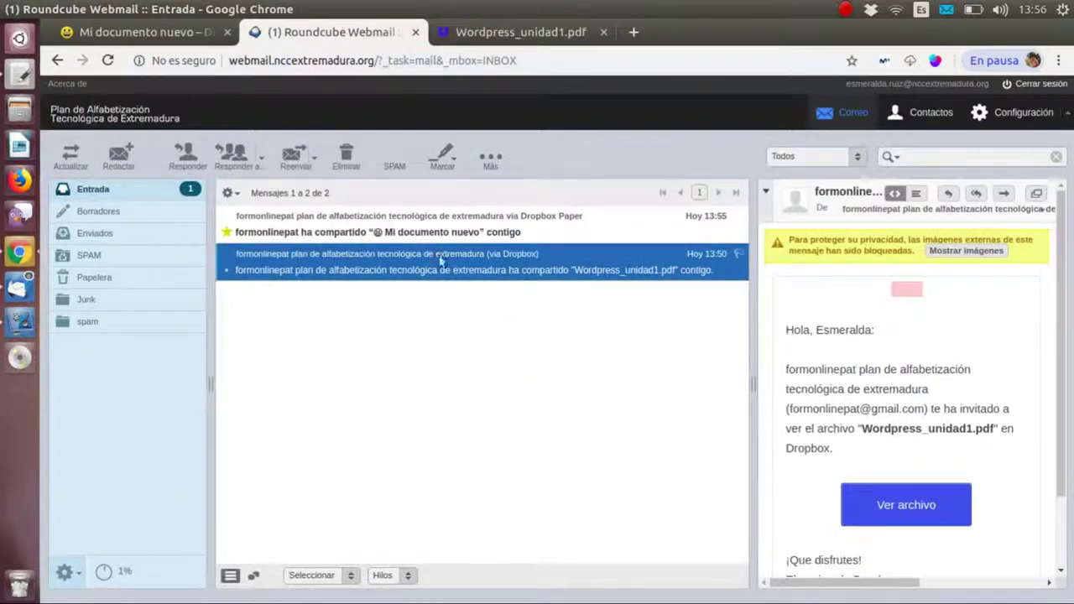
left_click(544, 236)
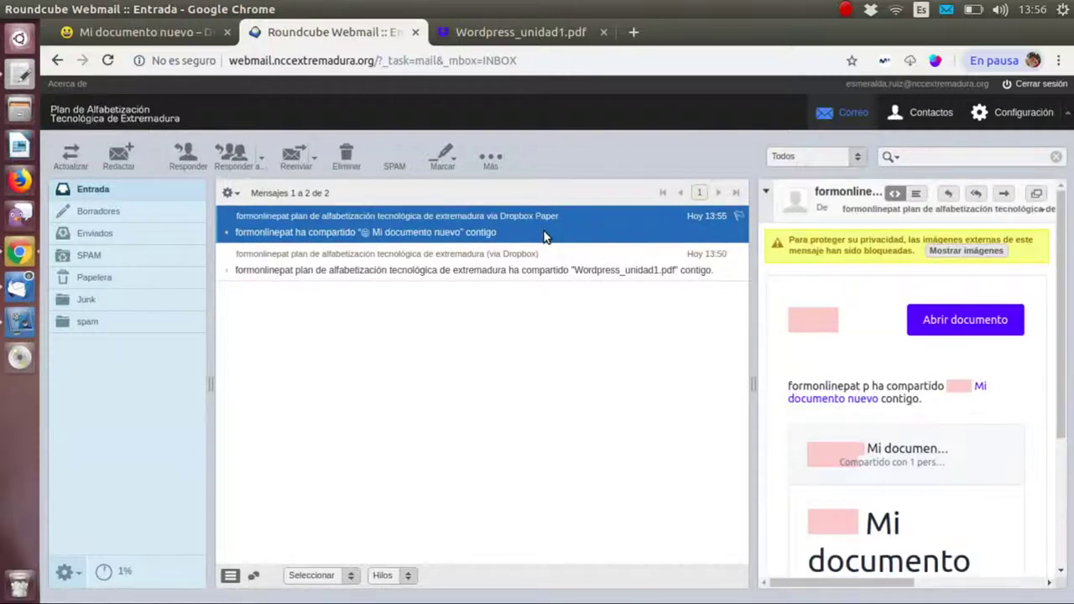
double_click(544, 235)
scroll(717, 436, "down", 2)
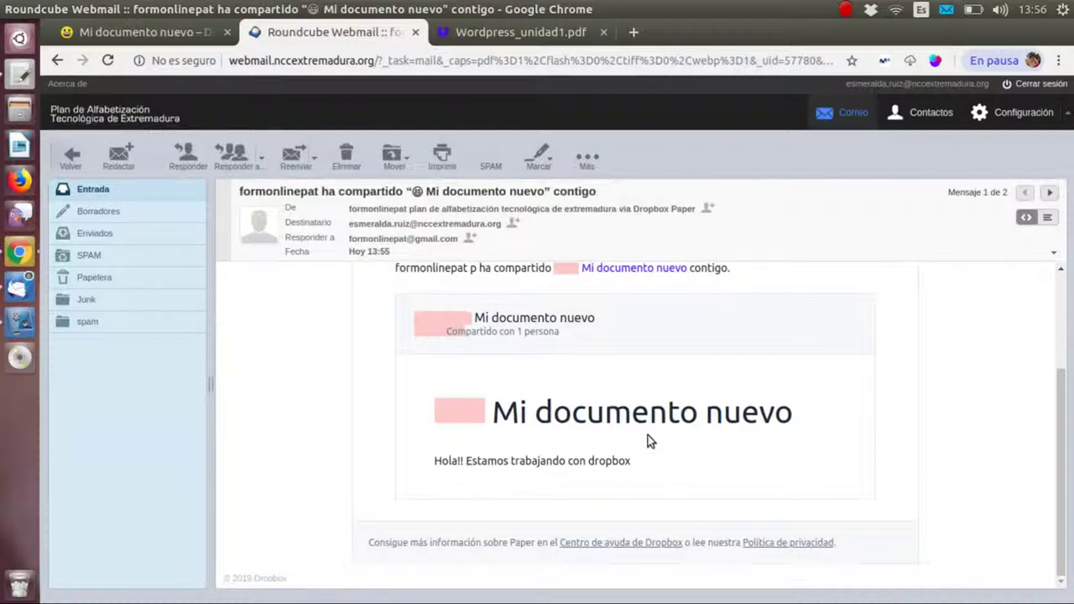
scroll(651, 437, "up", 3)
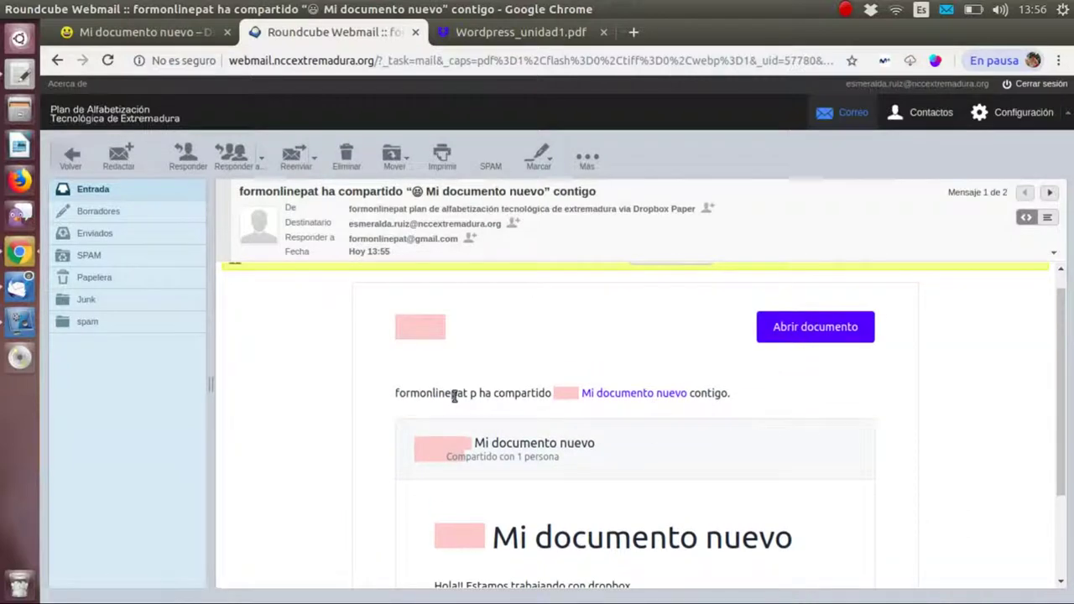
left_click(620, 395)
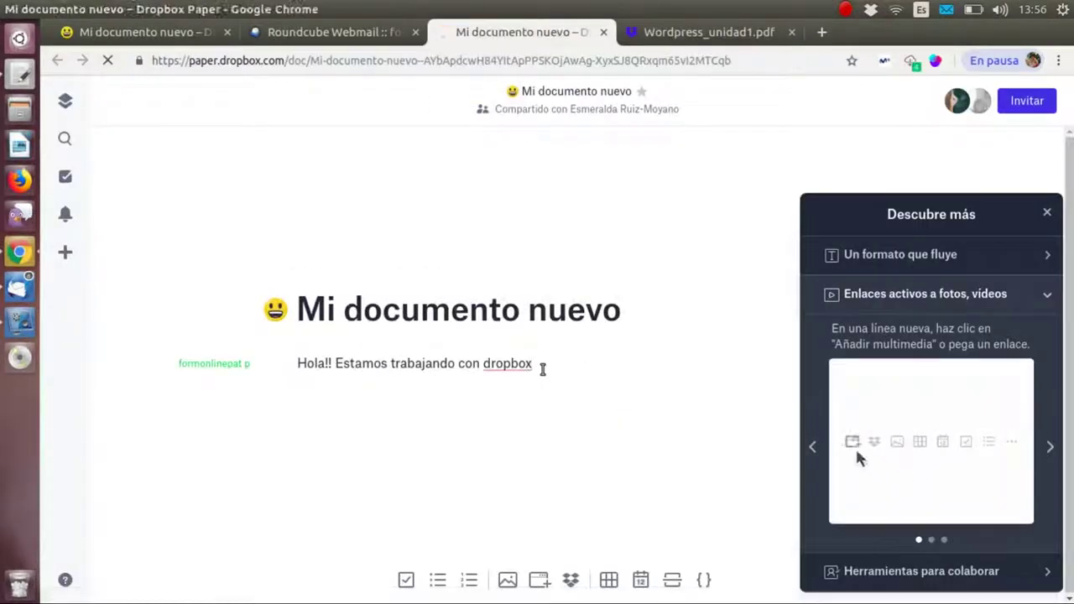
- Append 'vkflvnlfñv' to the Paper document text and close the duplicate document tab
type("vkflvnlfñv")
key("Return")
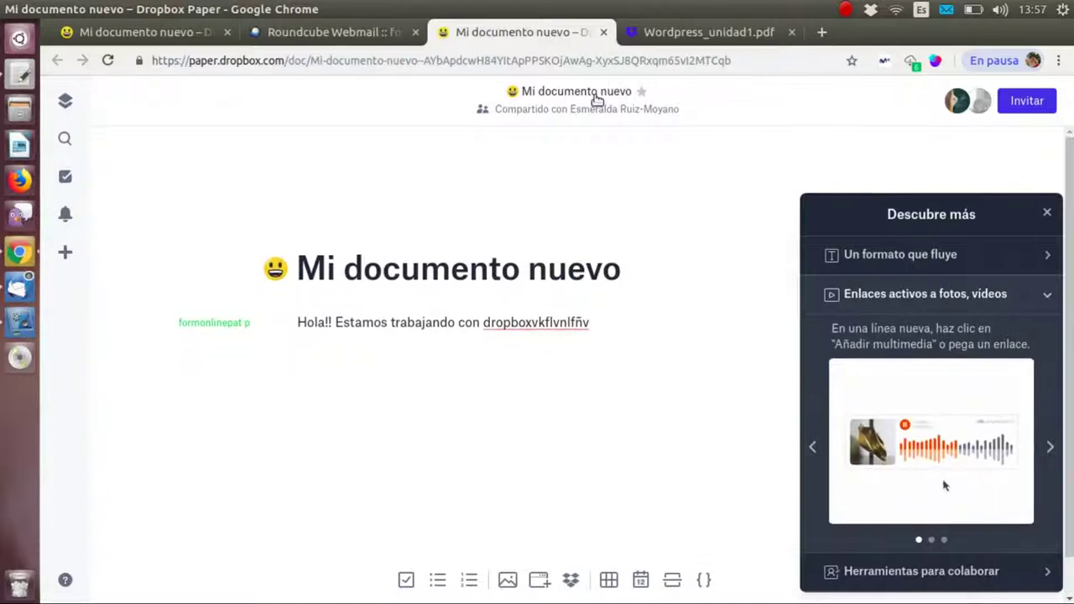
left_click(604, 32)
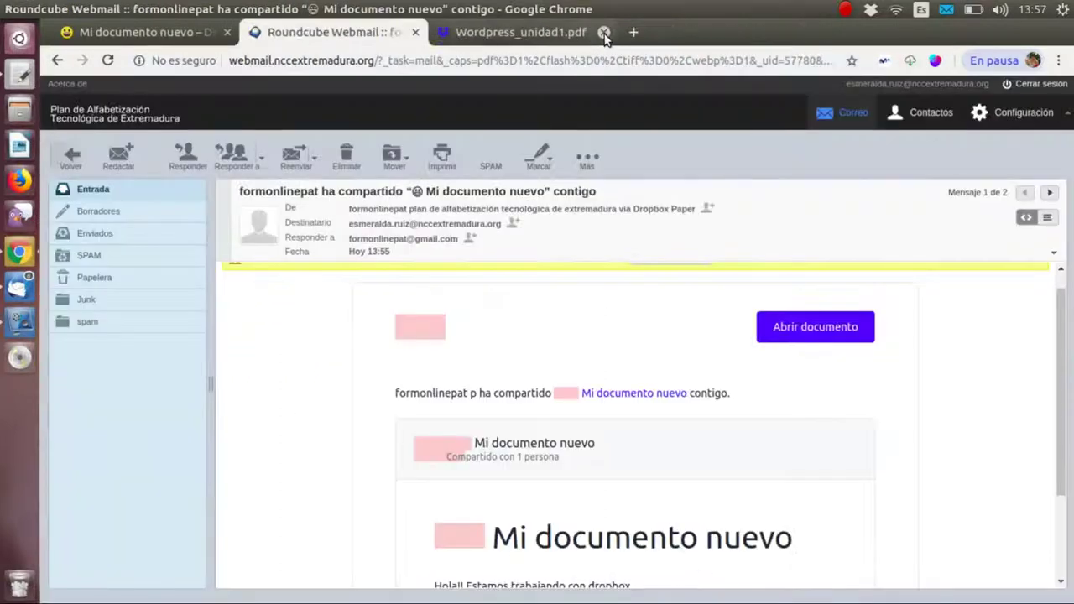
- Close the Wordpress_unidad1.pdf and webmail tabs and return to the Paper welcome page
left_click(604, 33)
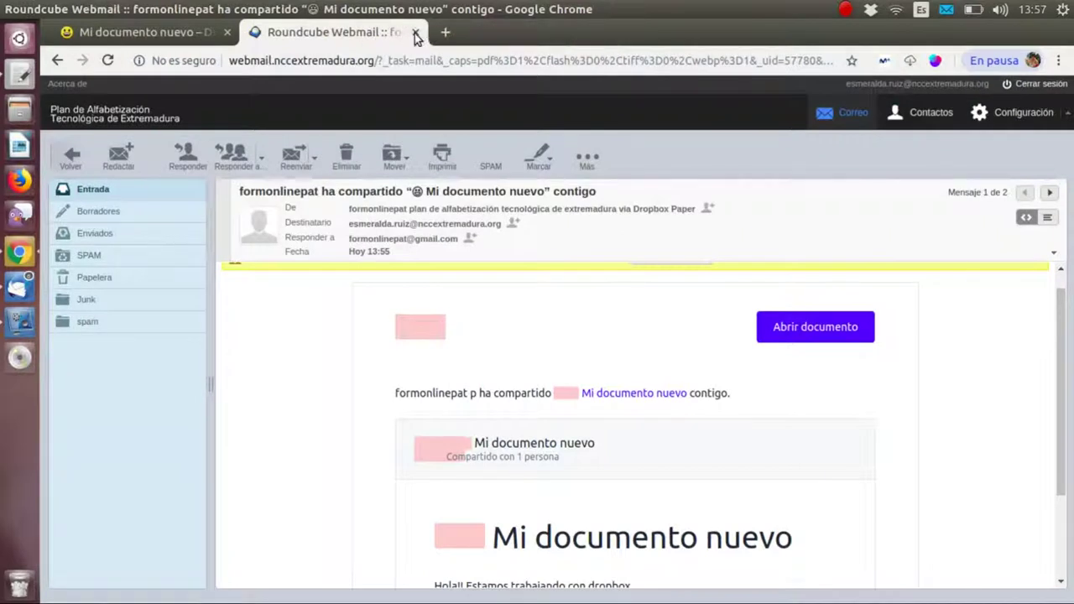
left_click(414, 32)
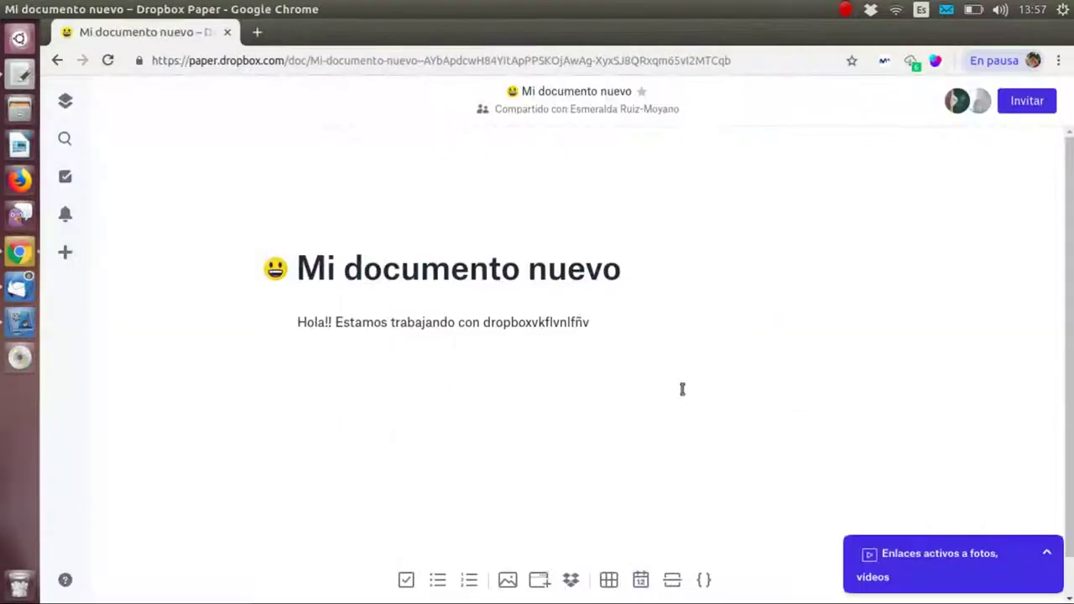
left_click(57, 61)
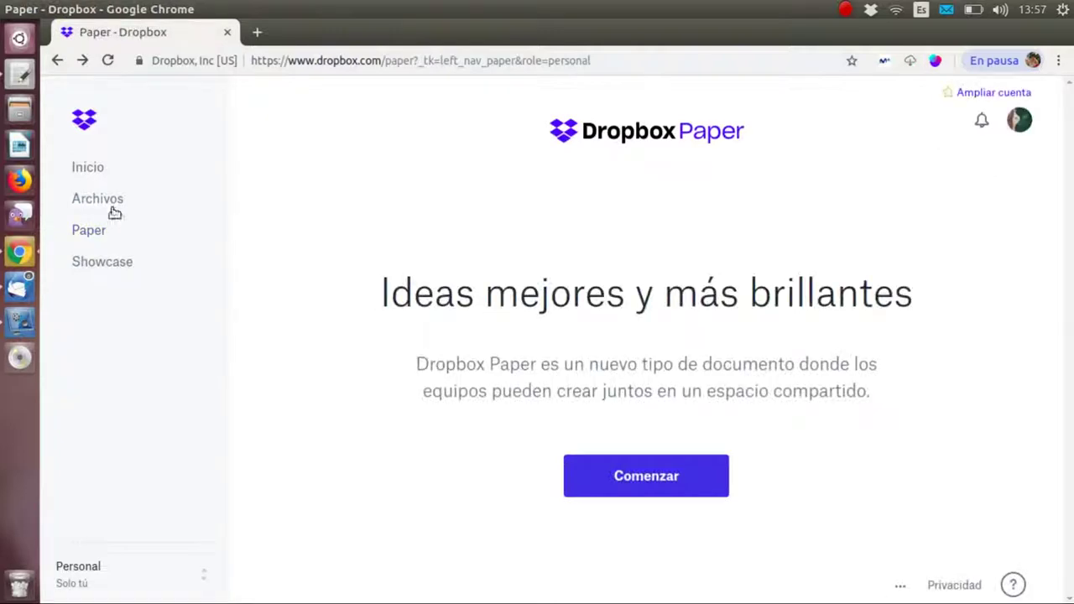
- Browse Archivos and Mis archivos, then return to the Dropbox home page
left_click(113, 202)
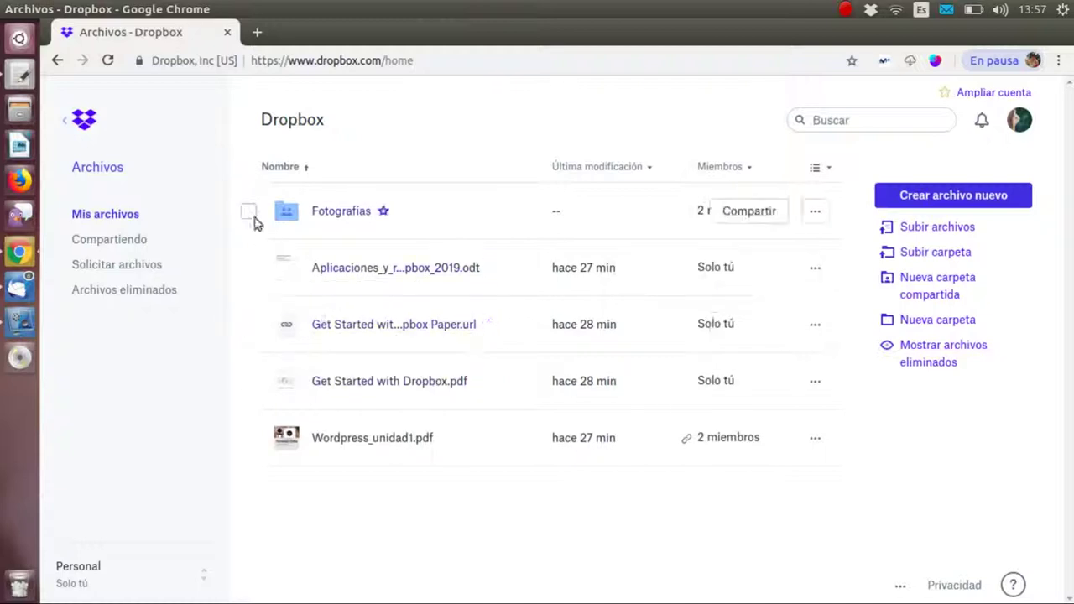
left_click(130, 210)
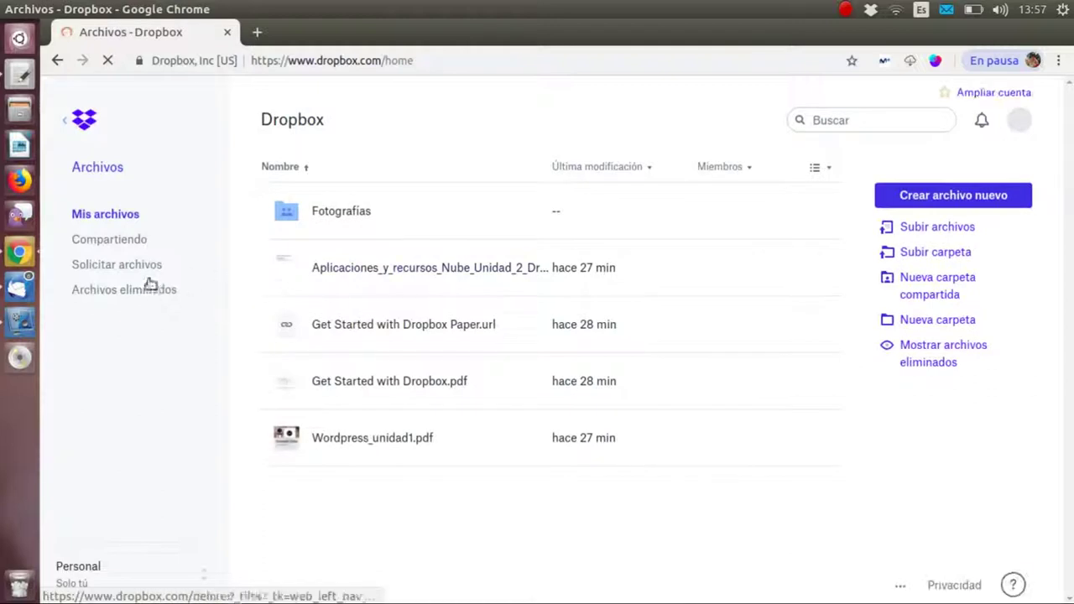
left_click(77, 133)
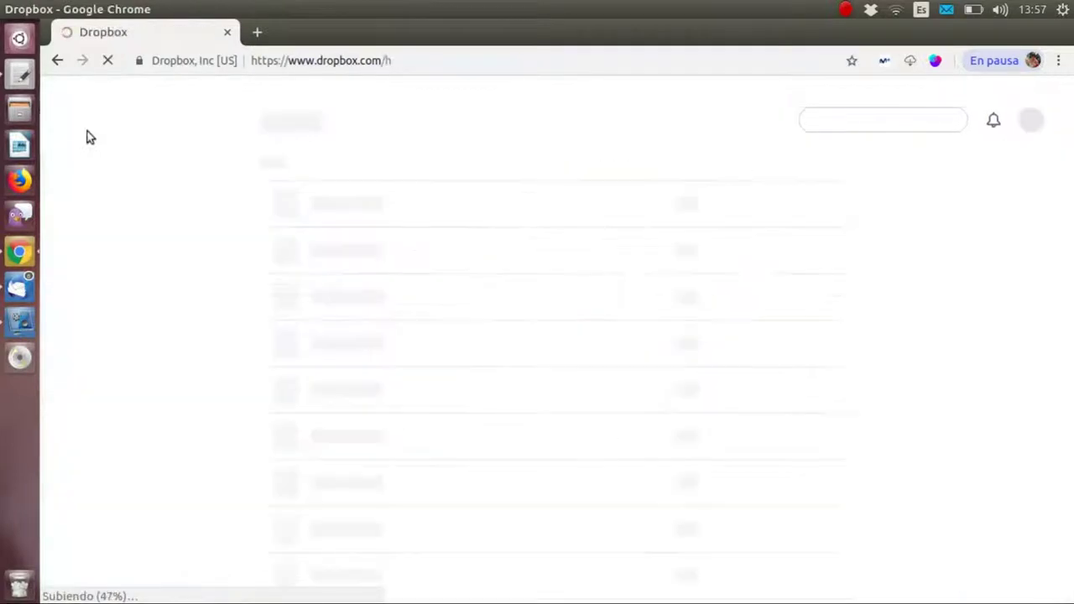
scroll(616, 482, "down", 2)
scroll(616, 482, "up", 2)
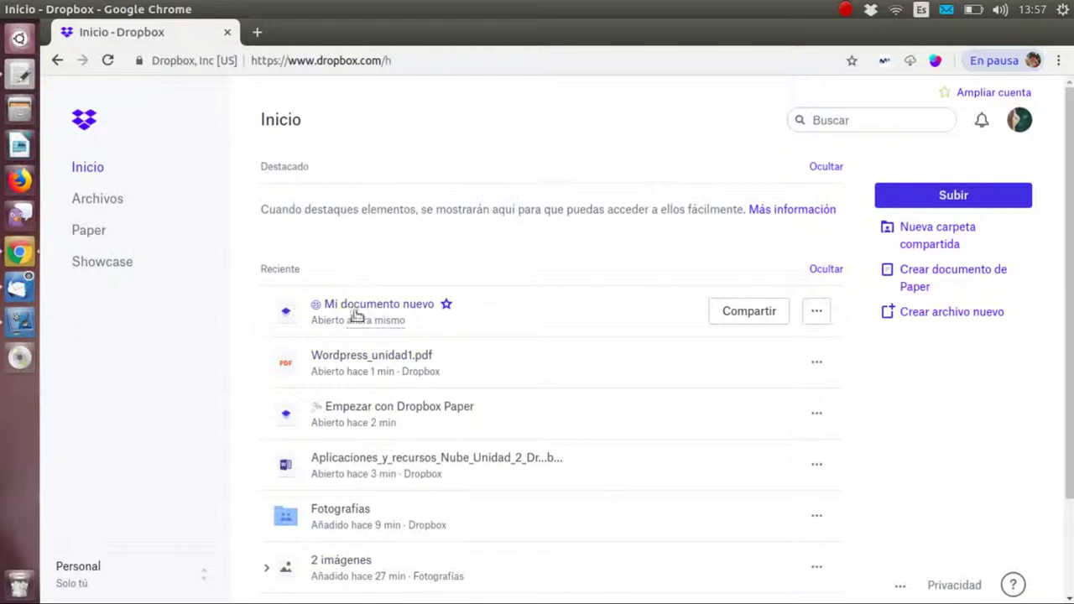
- View the Paper documents list, then go back to the Inicio home page
left_click(94, 232)
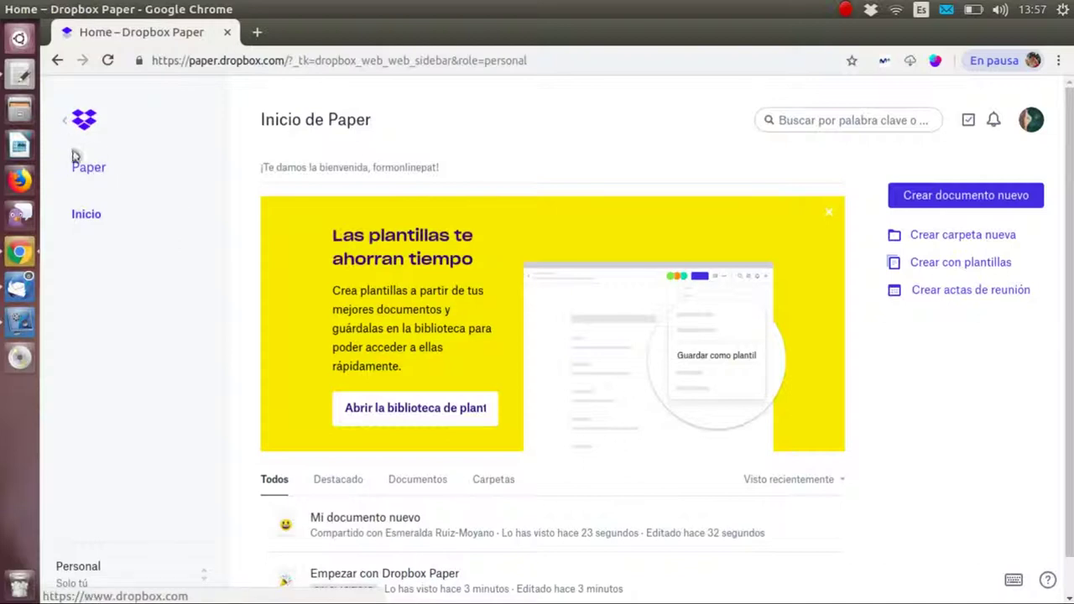
left_click(88, 170)
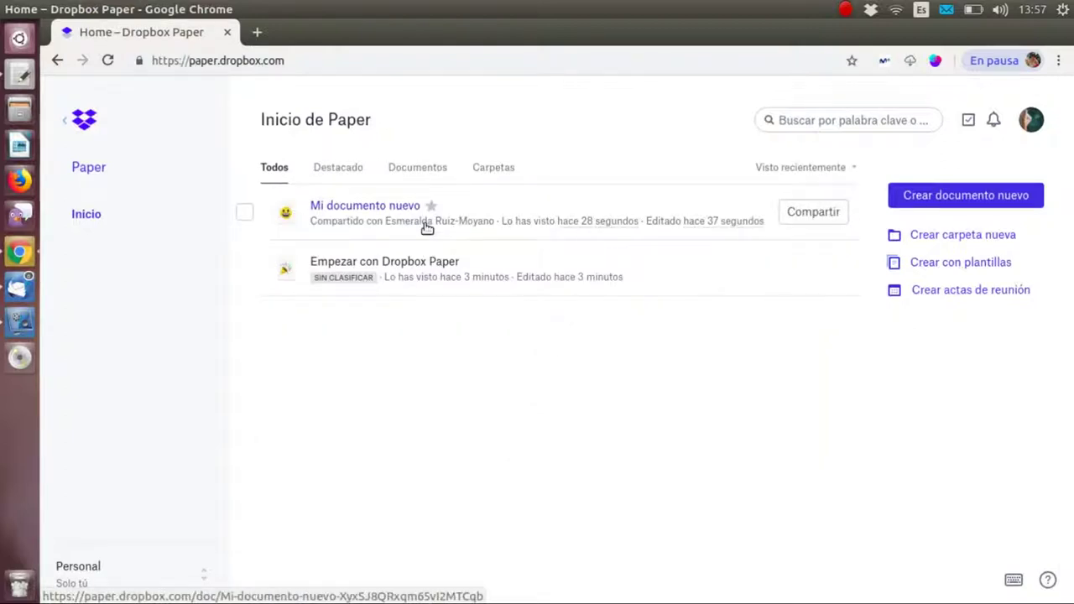
left_click(84, 120)
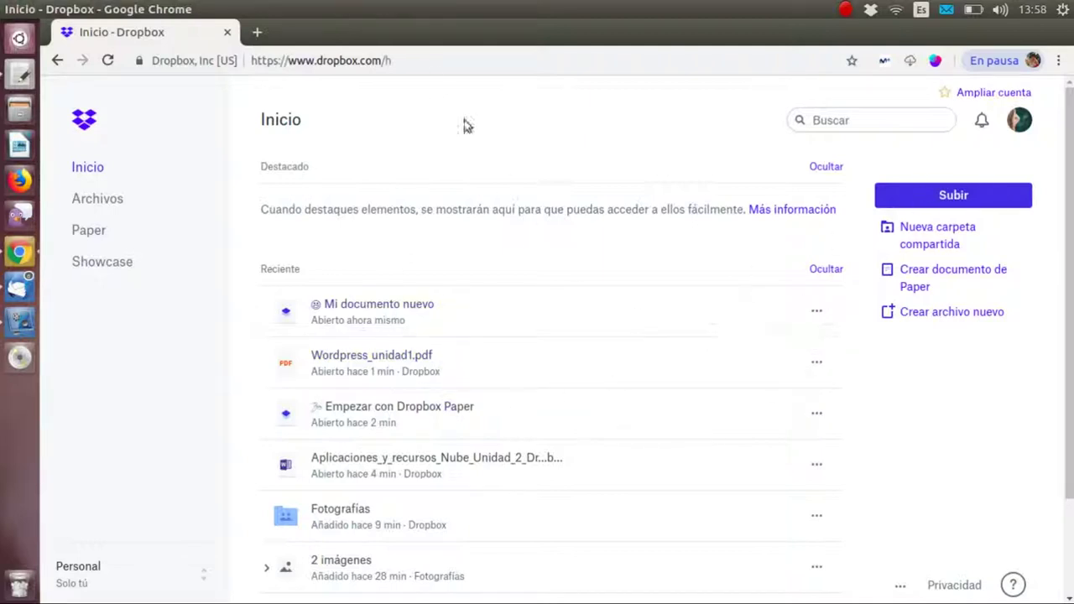
- Sign out of Dropbox through the profile avatar's Salir option
left_click(1020, 122)
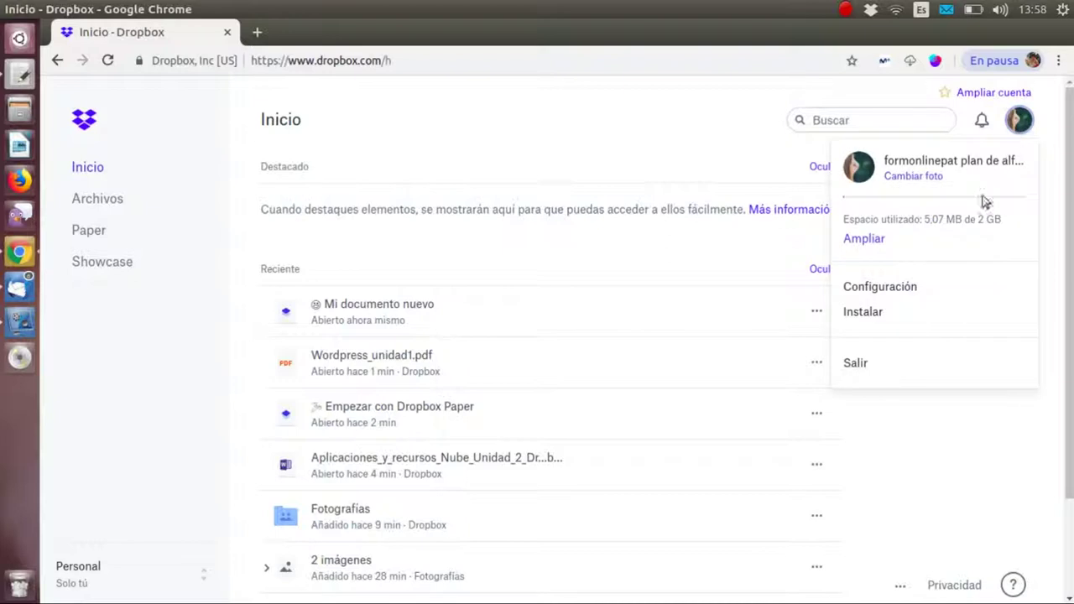
left_click(861, 365)
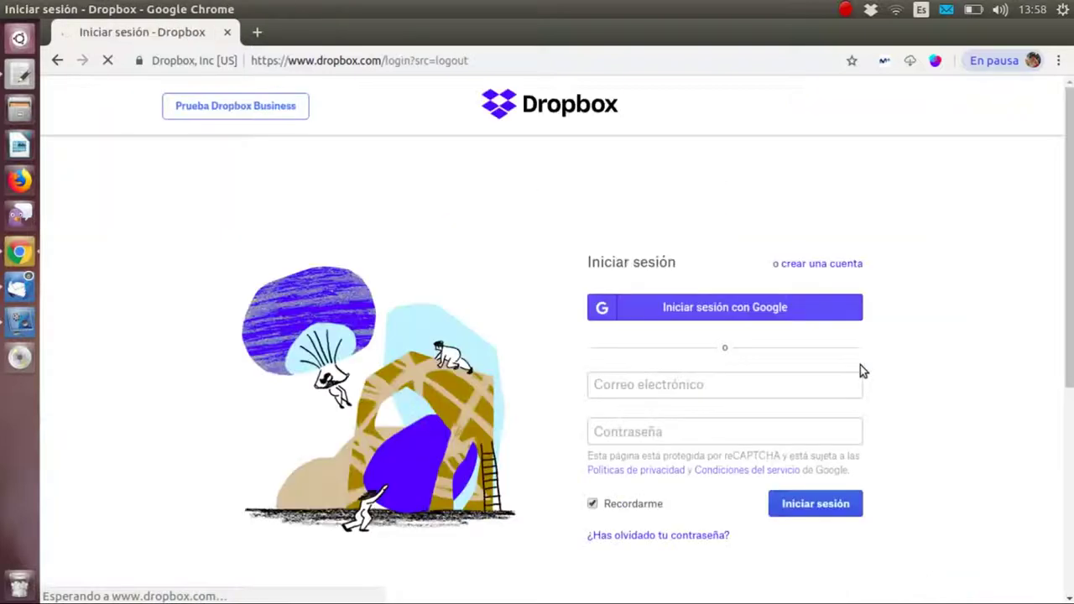